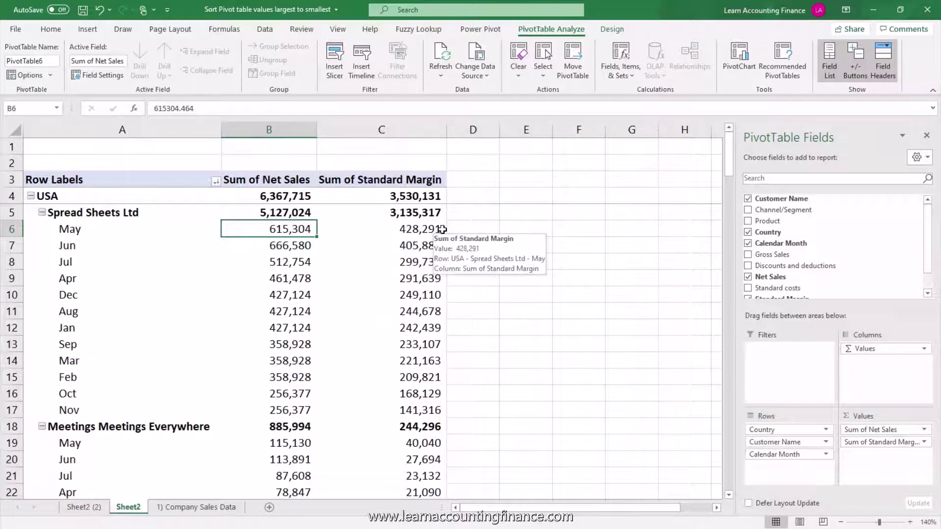
- Preview the finished pivot's monthly net sales and May standard margin under USA and Spread Sheets Ltd
{"action": "left_click_drag", "start_coordinate": [283, 227], "coordinate": [291, 356]}
{"action": "left_click", "coordinate": [134, 202]}
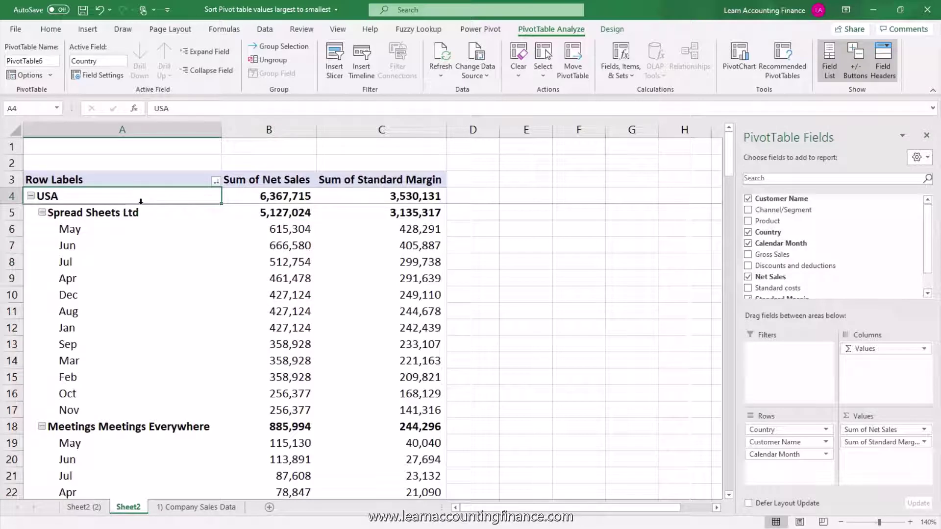
{"action": "left_click", "coordinate": [138, 214]}
{"action": "left_click", "coordinate": [130, 238]}
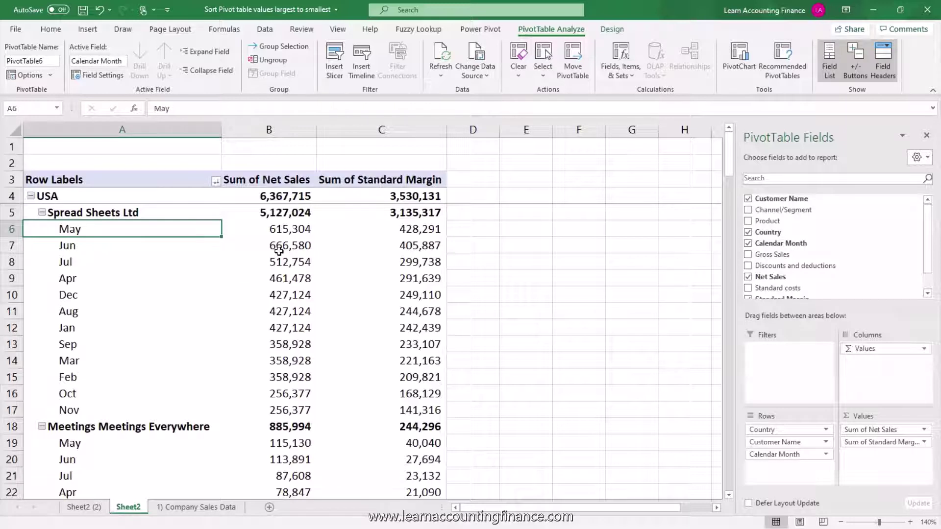
{"action": "mouse_move", "coordinate": [397, 252]}
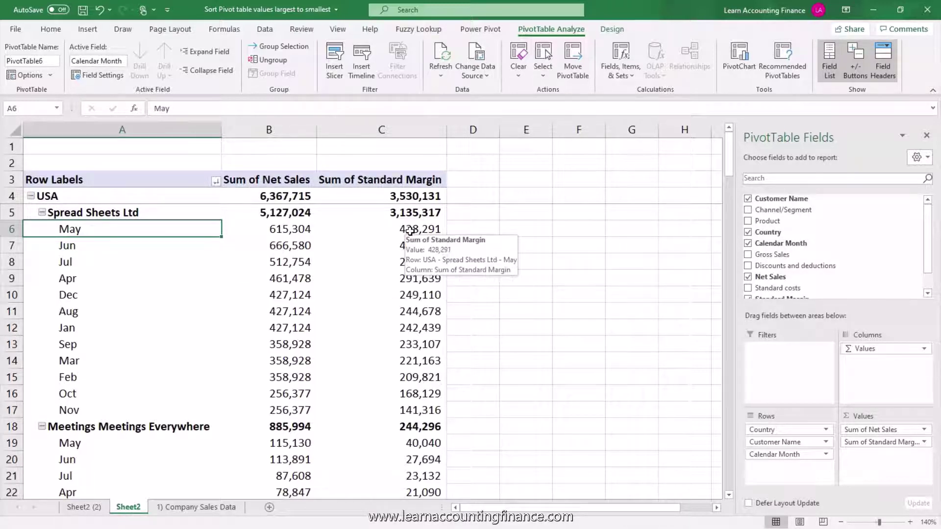
{"action": "left_click", "coordinate": [409, 230]}
{"action": "mouse_move", "coordinate": [409, 262]}
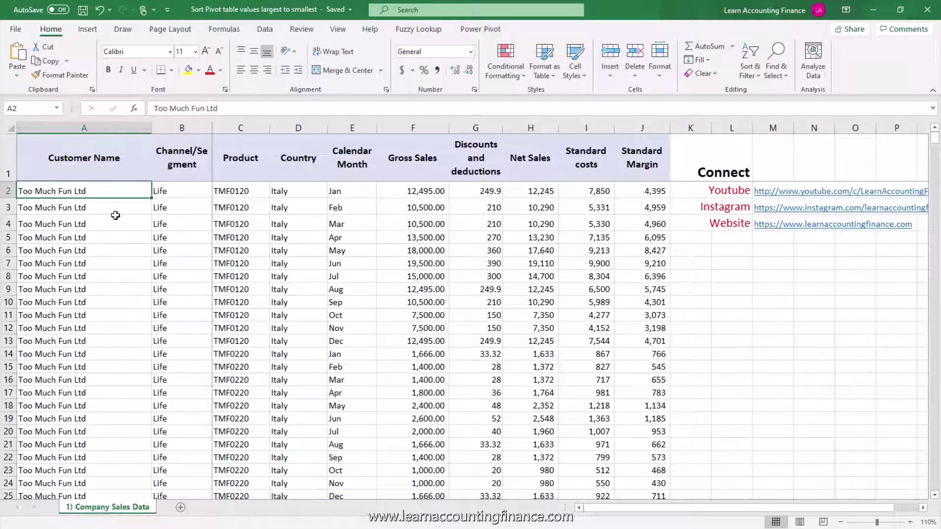
- Select the whole sales data range and insert a PivotTable on a new sheet
{"action": "left_click", "coordinate": [96, 169]}
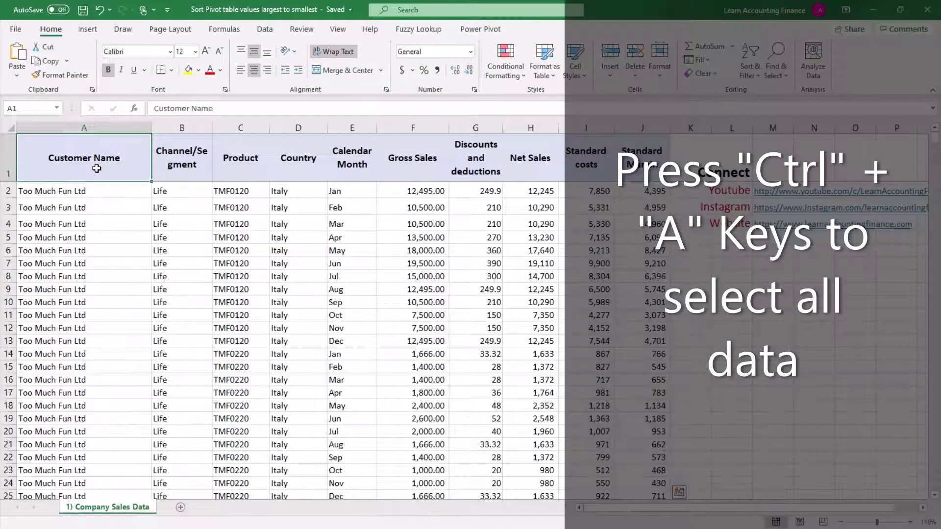
{"action": "key", "text": "ctrl+a"}
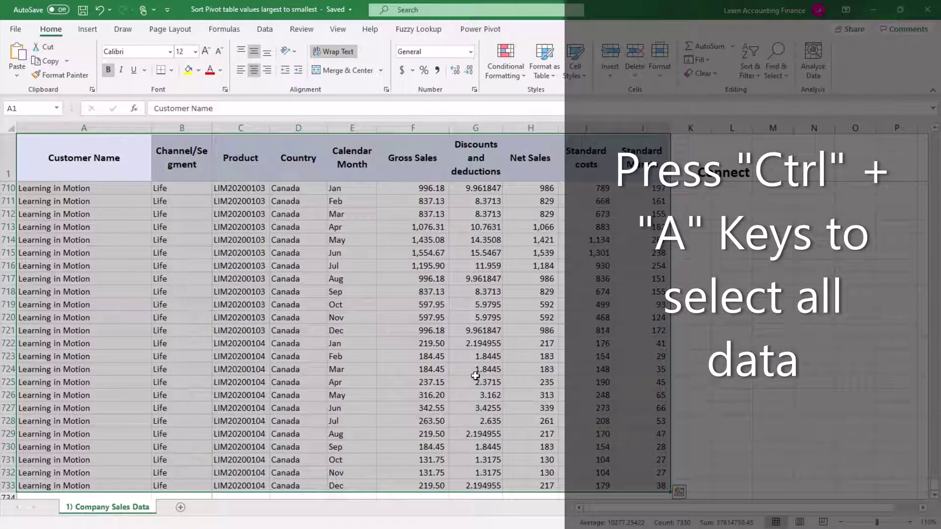
{"action": "left_click", "coordinate": [87, 29]}
{"action": "left_click", "coordinate": [27, 70]}
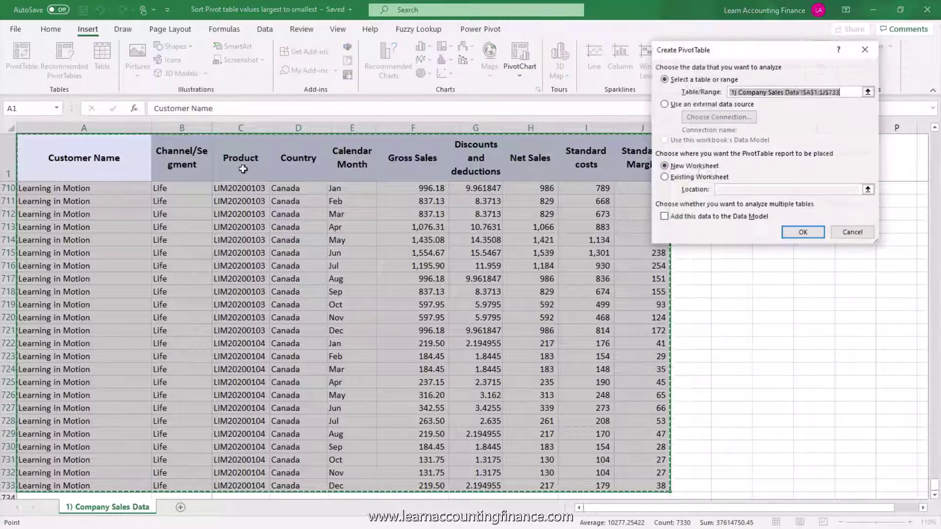
{"action": "left_click", "coordinate": [818, 231]}
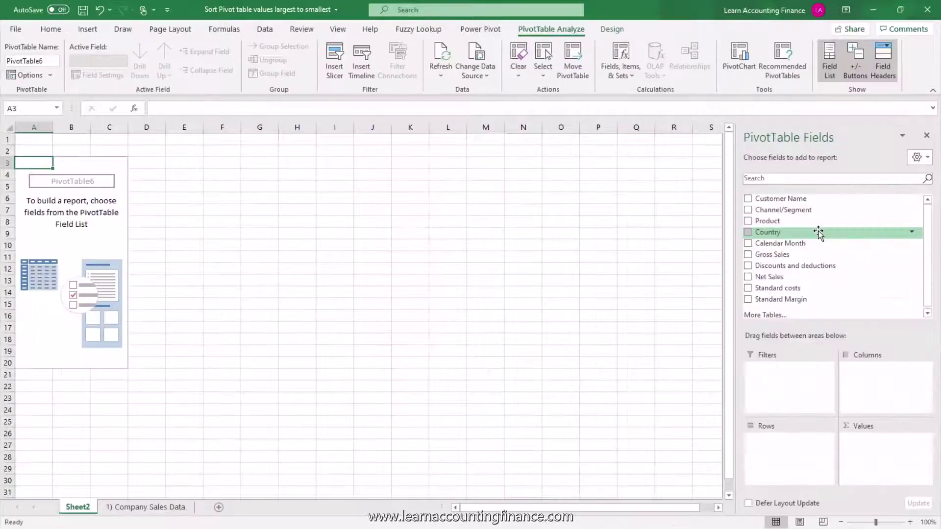
- Put Customer Name in Rows and Sum of Net Sales in Values
{"action": "scroll", "coordinate": [862, 265], "scroll_direction": "up", "scroll_amount": 4, "text": "ctrl"}
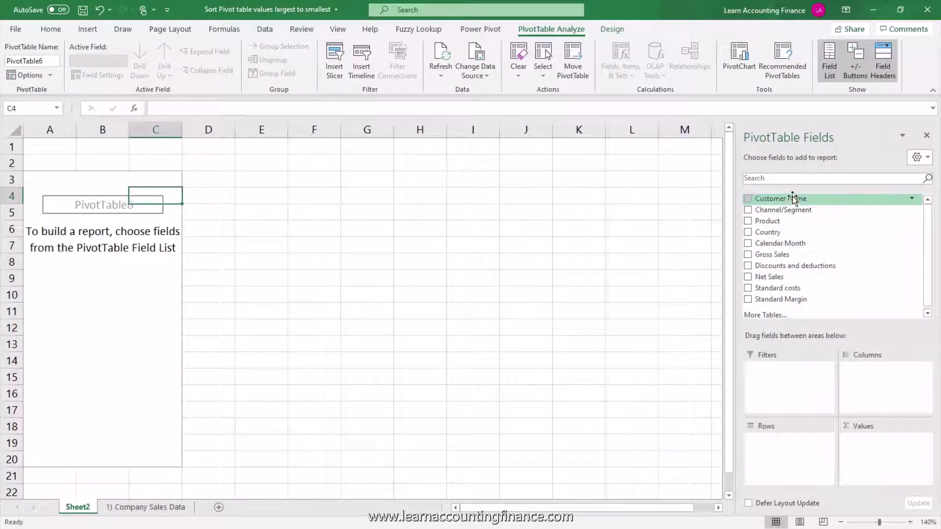
{"action": "left_click_drag", "start_coordinate": [794, 197], "coordinate": [782, 450]}
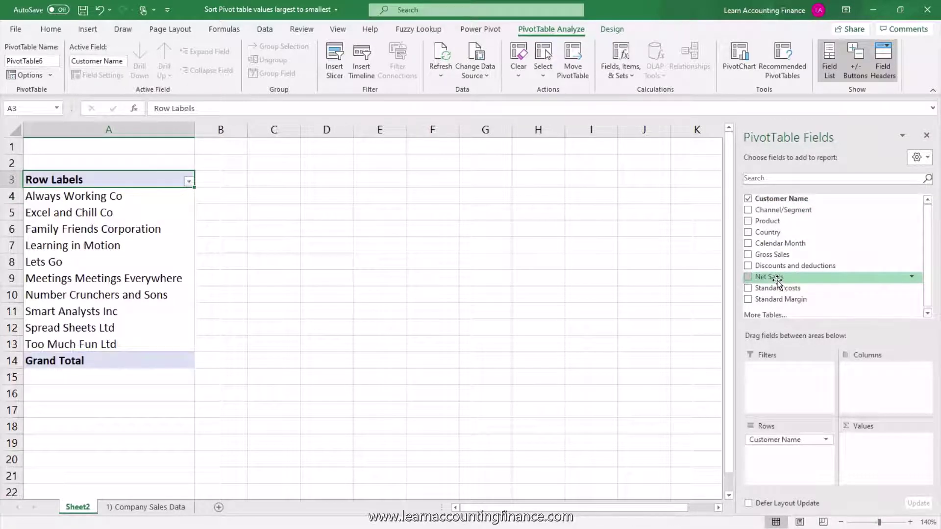
{"action": "left_click_drag", "start_coordinate": [779, 283], "coordinate": [895, 454]}
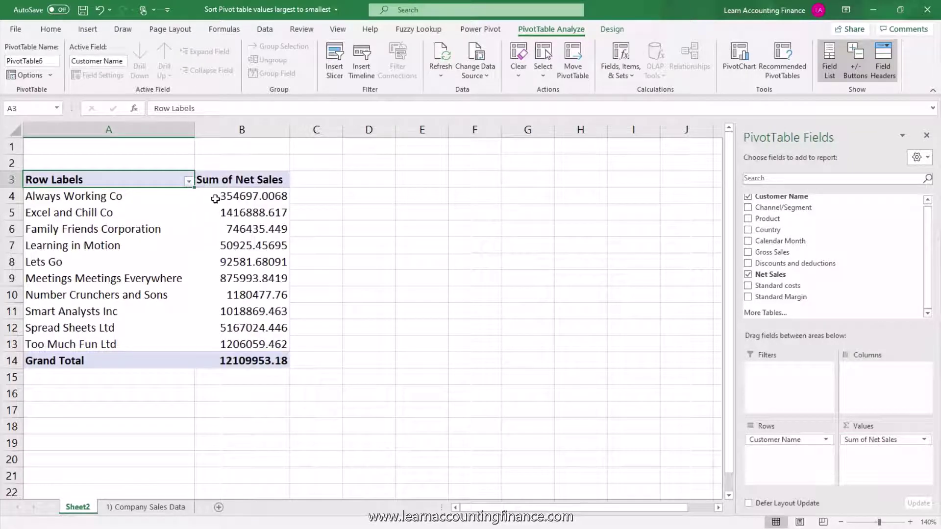
{"action": "left_click", "coordinate": [241, 197]}
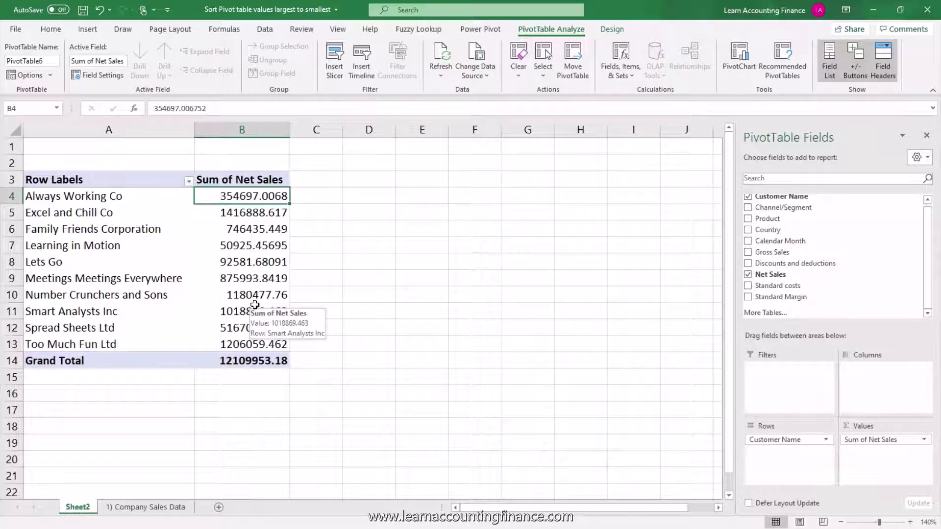
{"action": "left_click", "coordinate": [258, 218]}
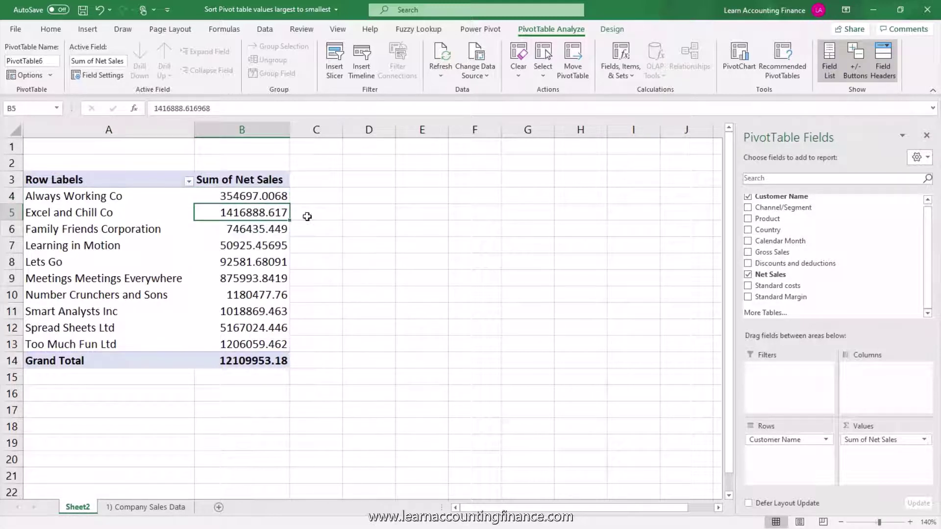
{"action": "left_click", "coordinate": [265, 30]}
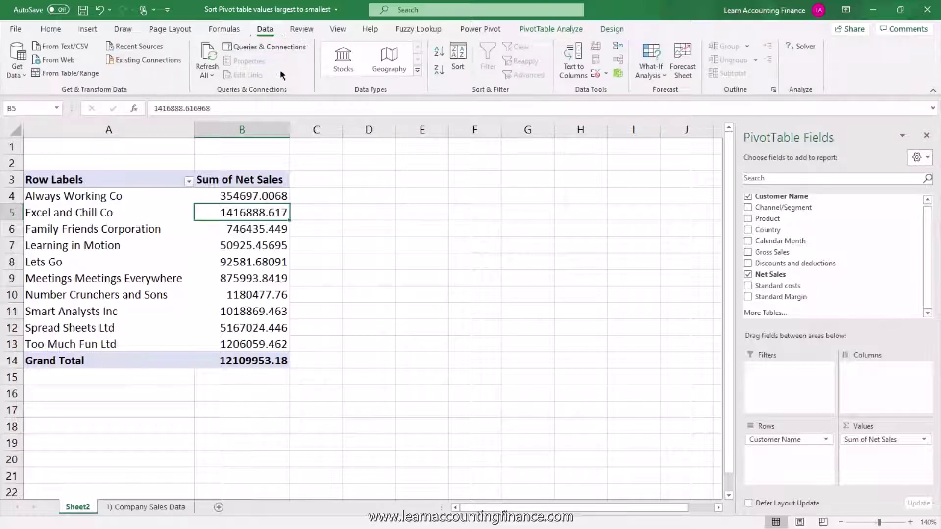
- Sort customers by net sales largest to smallest and show values as comma-separated whole numbers
{"action": "left_click", "coordinate": [439, 71]}
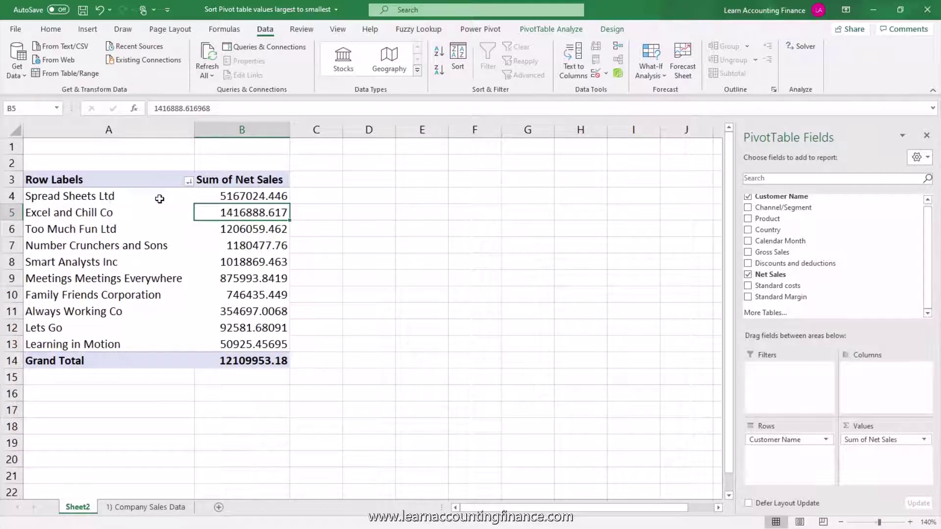
{"action": "left_click", "coordinate": [224, 196]}
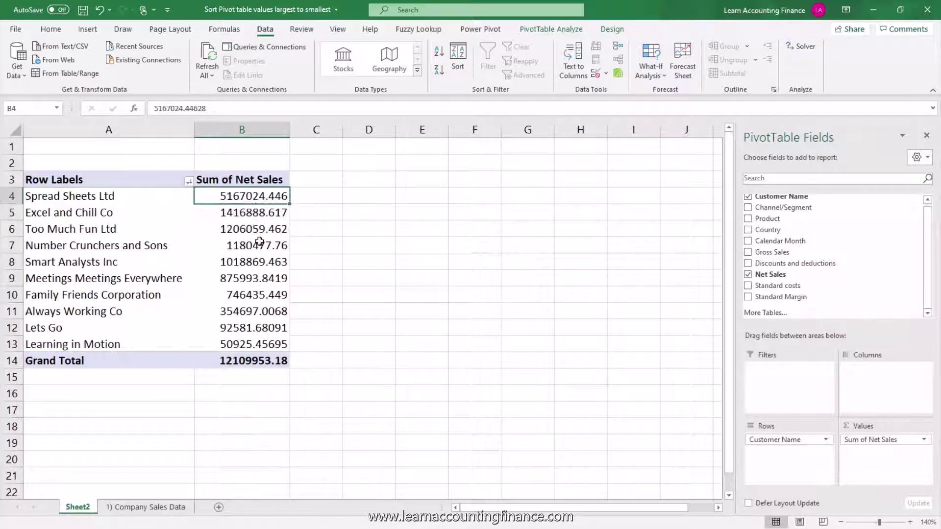
{"action": "left_click_drag", "start_coordinate": [261, 181], "coordinate": [262, 348]}
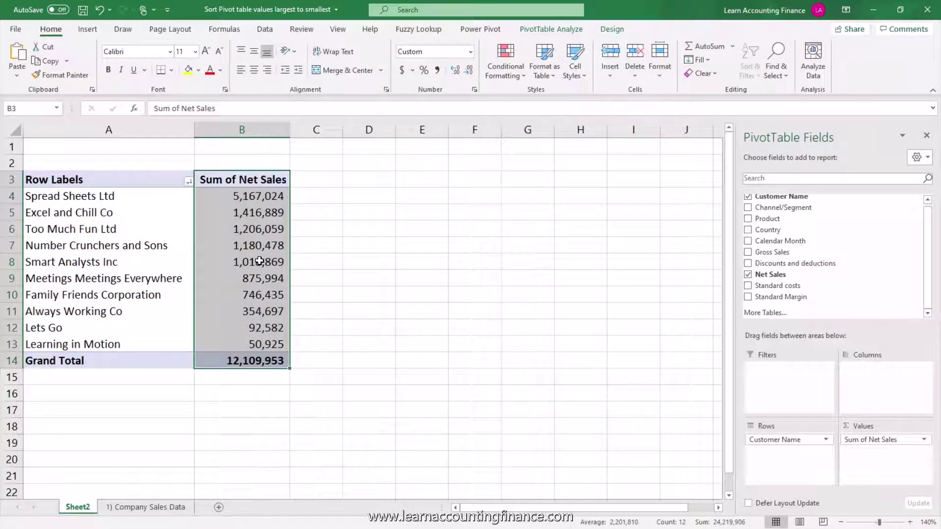
{"action": "left_click", "coordinate": [251, 196]}
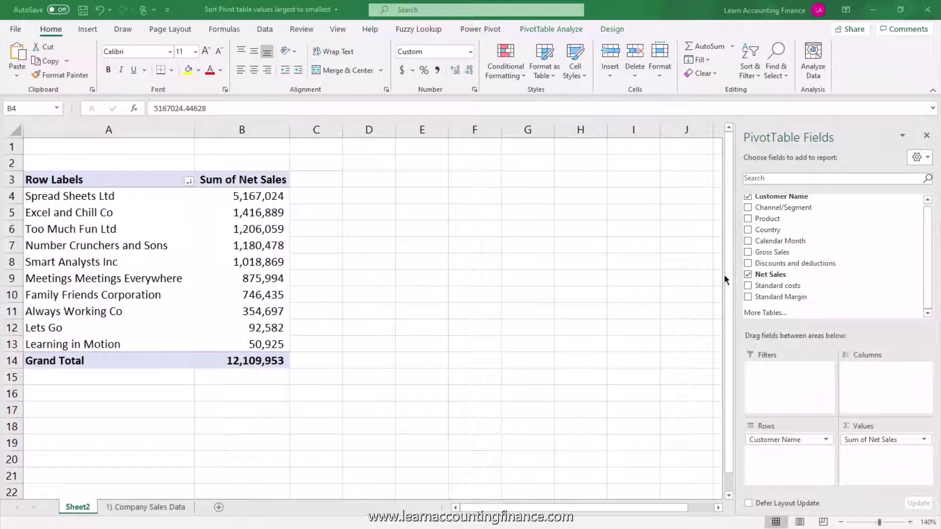
- Add Country as the outer row field above Customer Name, giving country subtotals
{"action": "left_click_drag", "start_coordinate": [777, 231], "coordinate": [789, 440]}
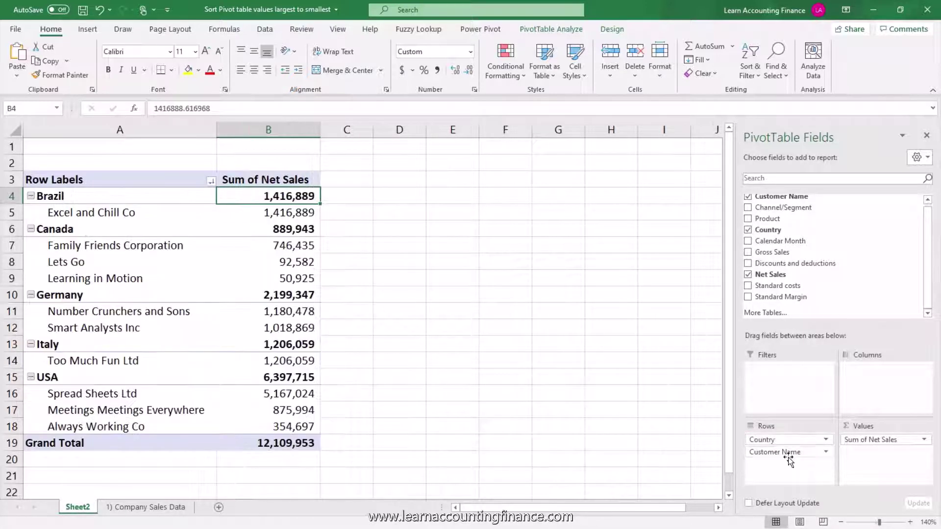
{"action": "left_click", "coordinate": [49, 198]}
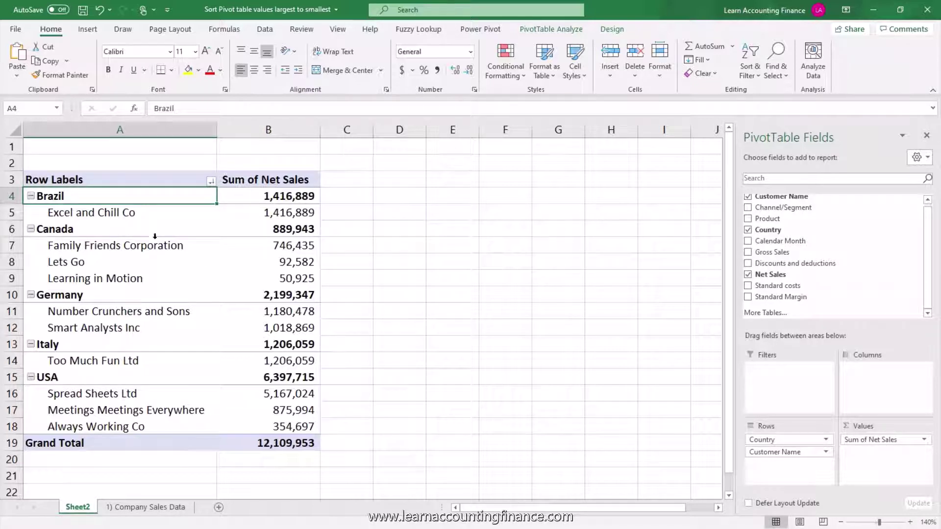
- Move the Canada group, subtotal 889,943, to the top of the pivot above Brazil
{"action": "left_click", "coordinate": [88, 233]}
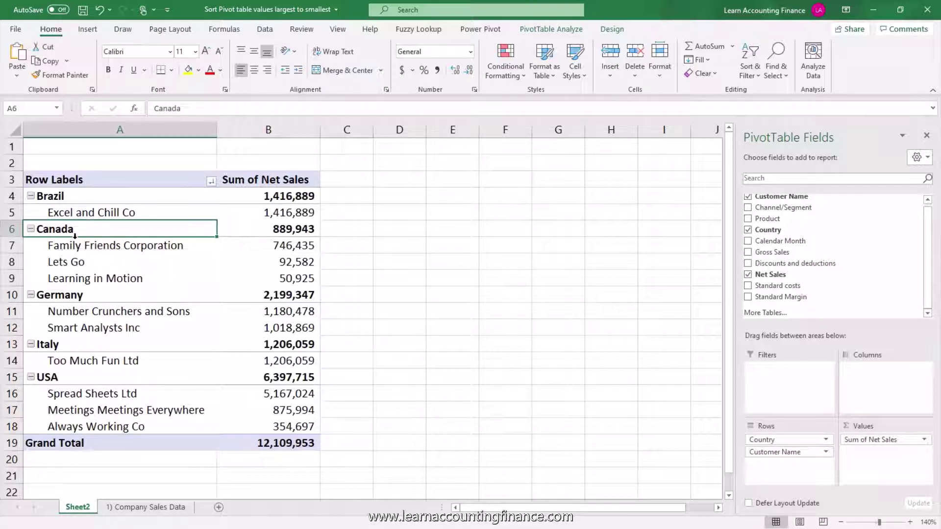
{"action": "mouse_move", "coordinate": [291, 229]}
{"action": "left_click_drag", "start_coordinate": [211, 236], "coordinate": [213, 205]}
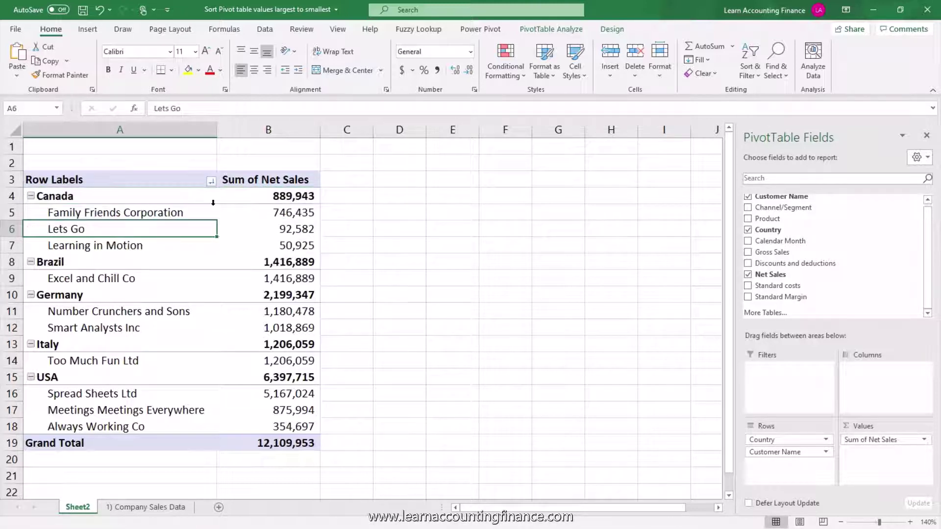
{"action": "left_click", "coordinate": [76, 198]}
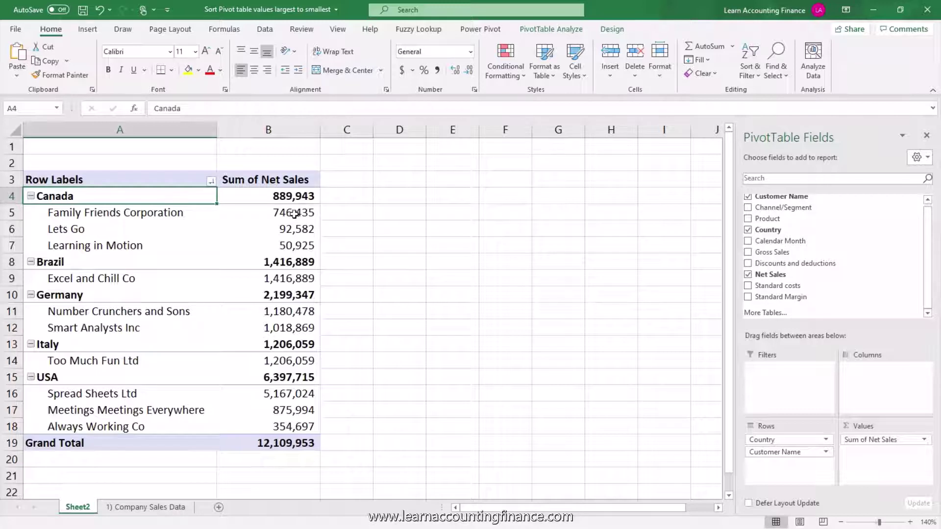
{"action": "left_click_drag", "start_coordinate": [294, 214], "coordinate": [294, 244]}
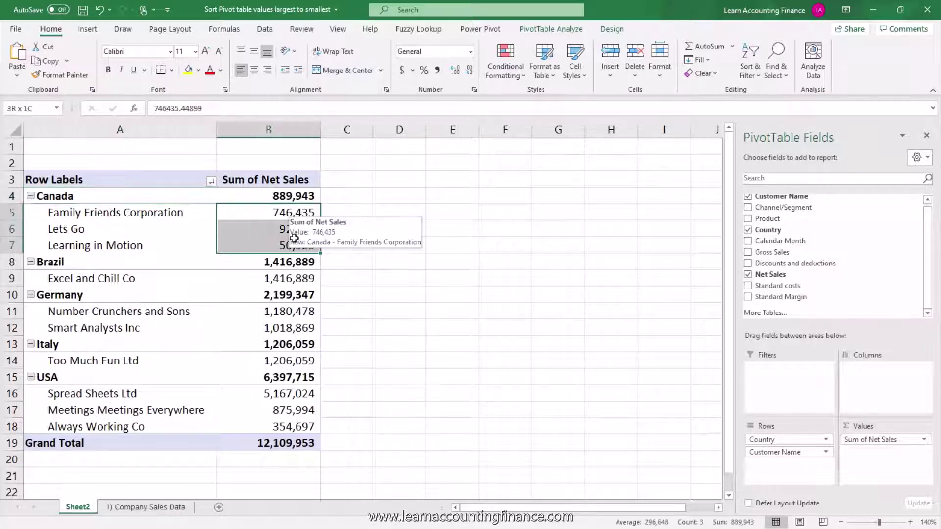
{"action": "left_click", "coordinate": [62, 197]}
{"action": "left_click_drag", "start_coordinate": [128, 215], "coordinate": [133, 244]}
{"action": "left_click_drag", "start_coordinate": [279, 214], "coordinate": [282, 245]}
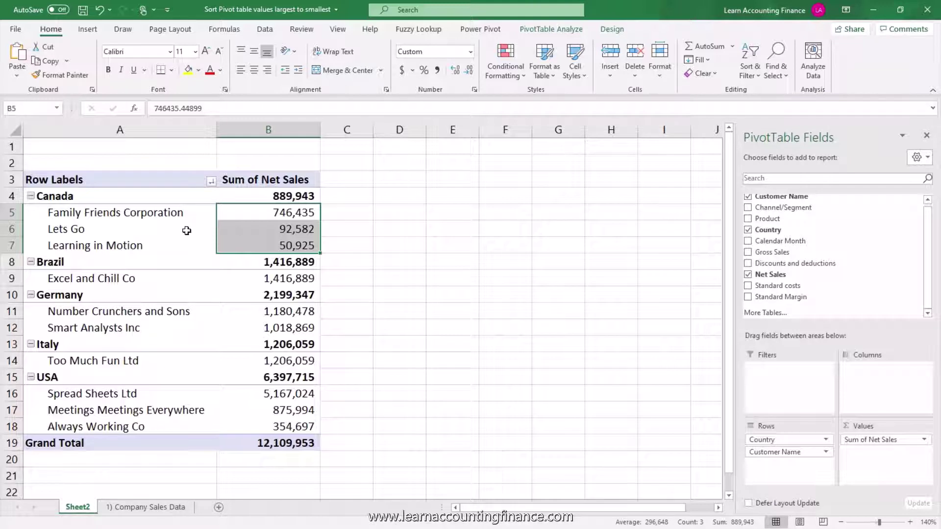
{"action": "left_click", "coordinate": [293, 214]}
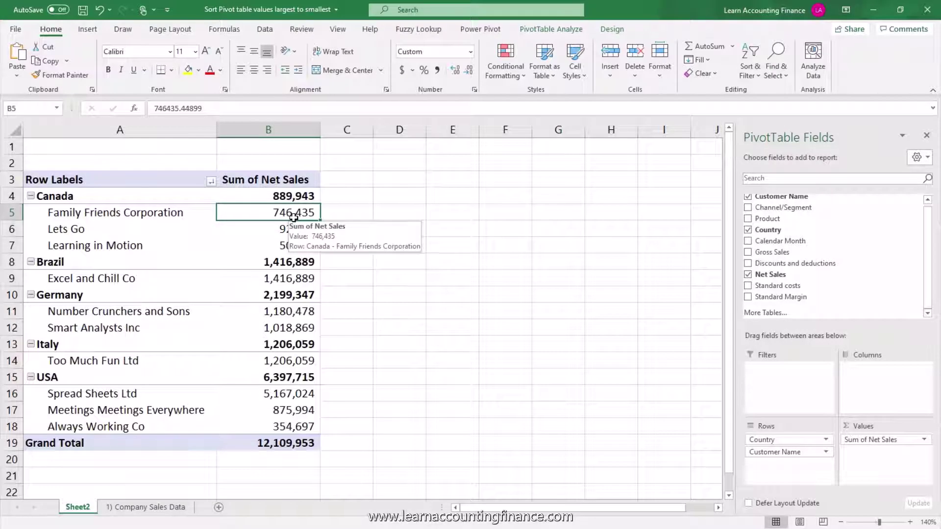
{"action": "mouse_move", "coordinate": [290, 247]}
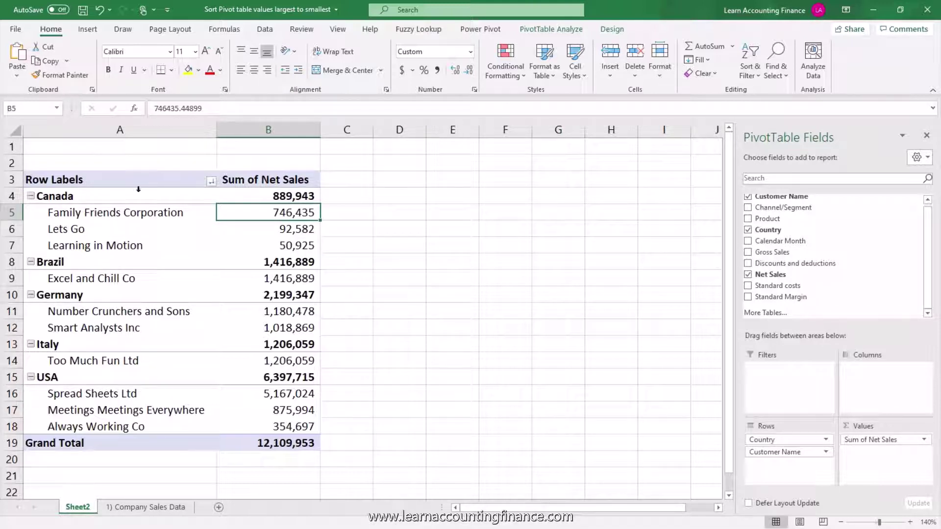
{"action": "mouse_move", "coordinate": [126, 192]}
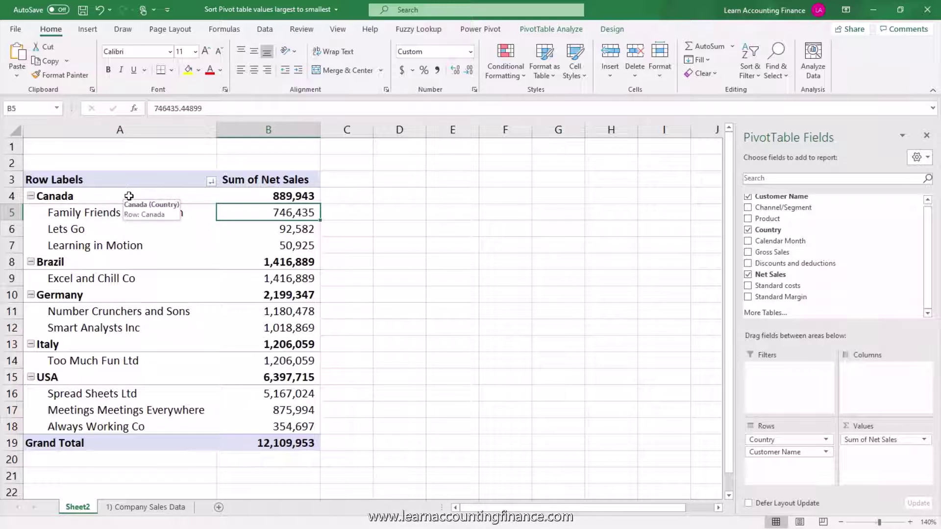
{"action": "left_click", "coordinate": [92, 196]}
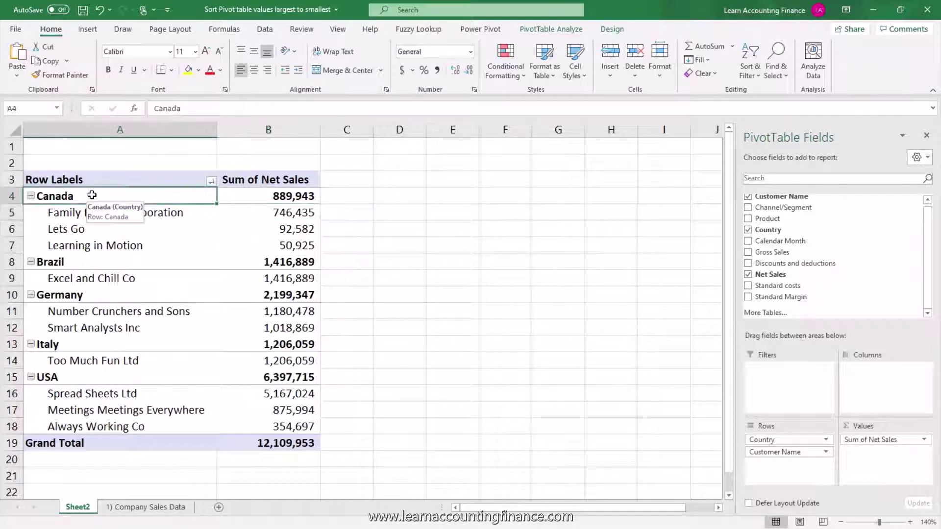
{"action": "right_click", "coordinate": [154, 196]}
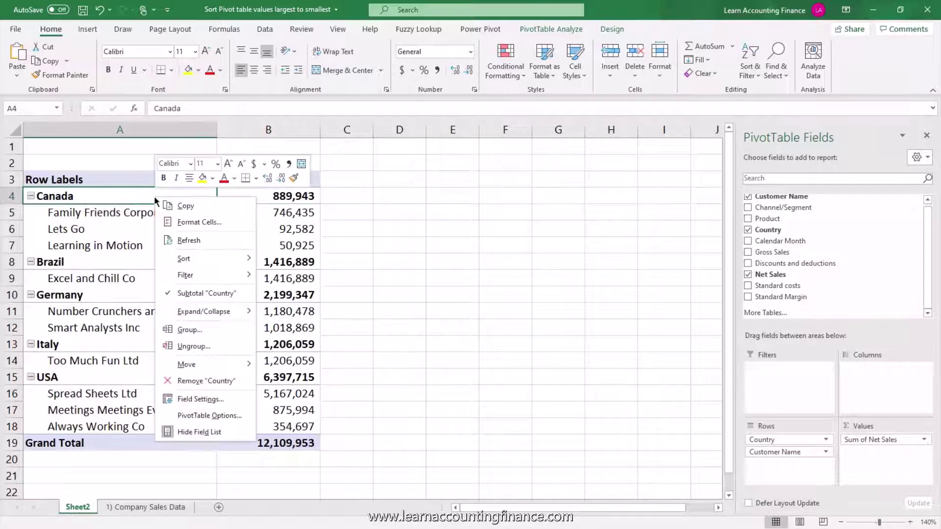
{"action": "mouse_move", "coordinate": [202, 260]}
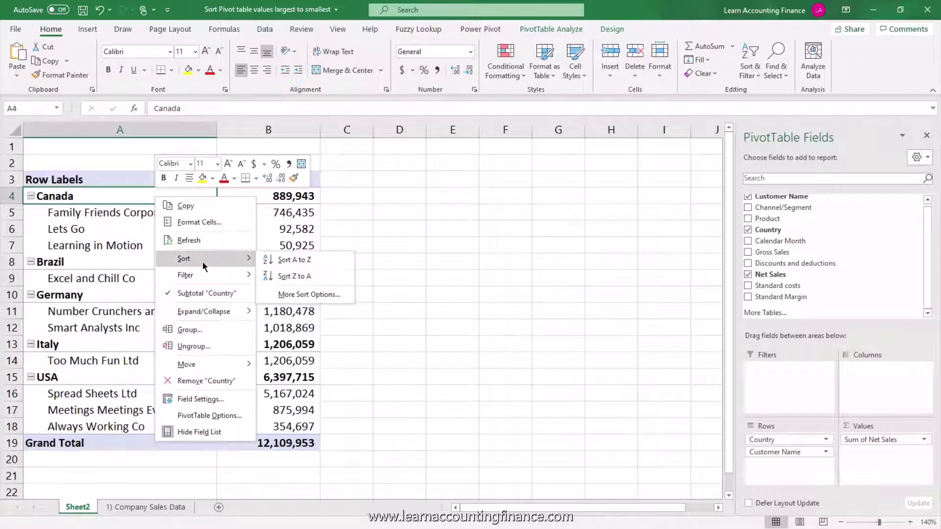
{"action": "left_click", "coordinate": [301, 297]}
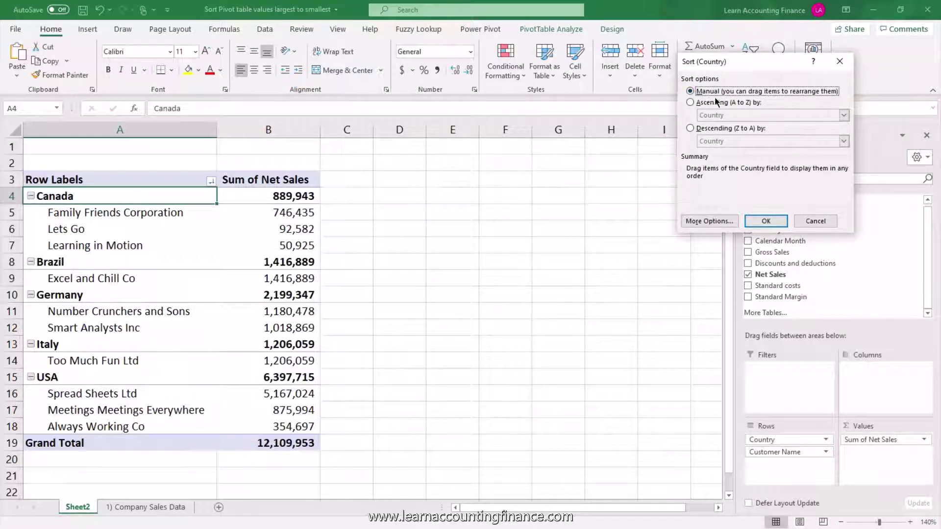
{"action": "left_click", "coordinate": [821, 226]}
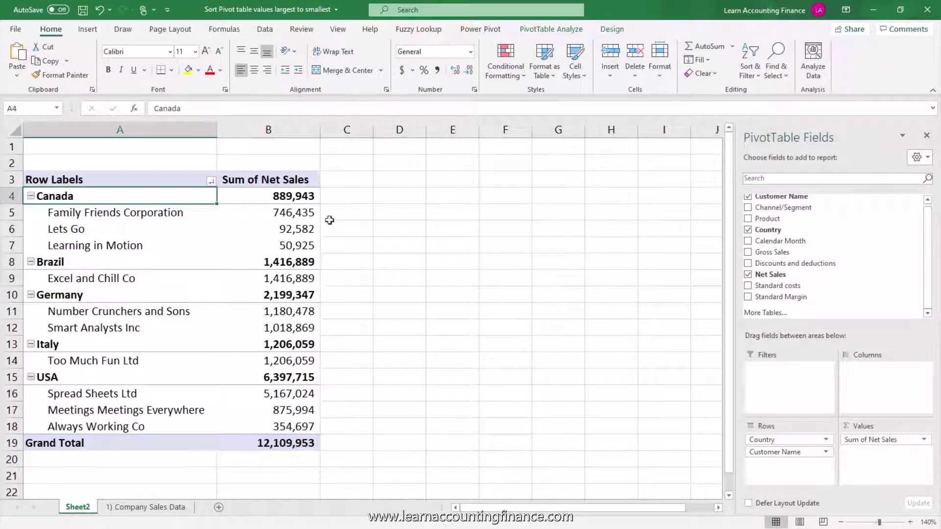
{"action": "left_click", "coordinate": [117, 213]}
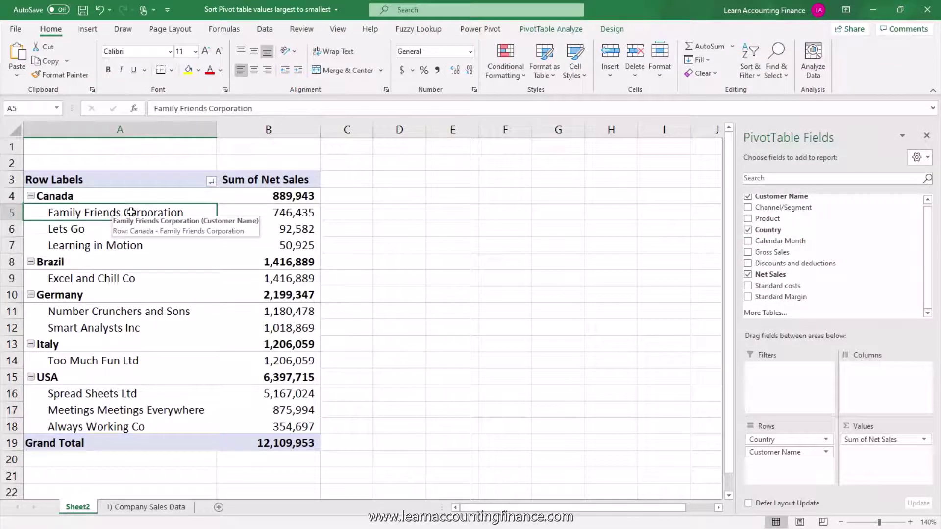
{"action": "right_click", "coordinate": [177, 211]}
{"action": "mouse_move", "coordinate": [219, 273]}
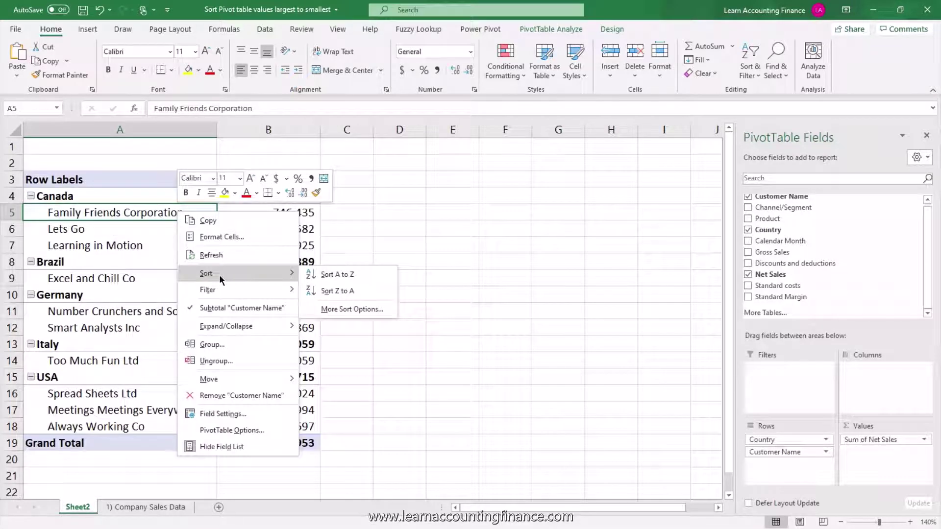
{"action": "left_click", "coordinate": [345, 309]}
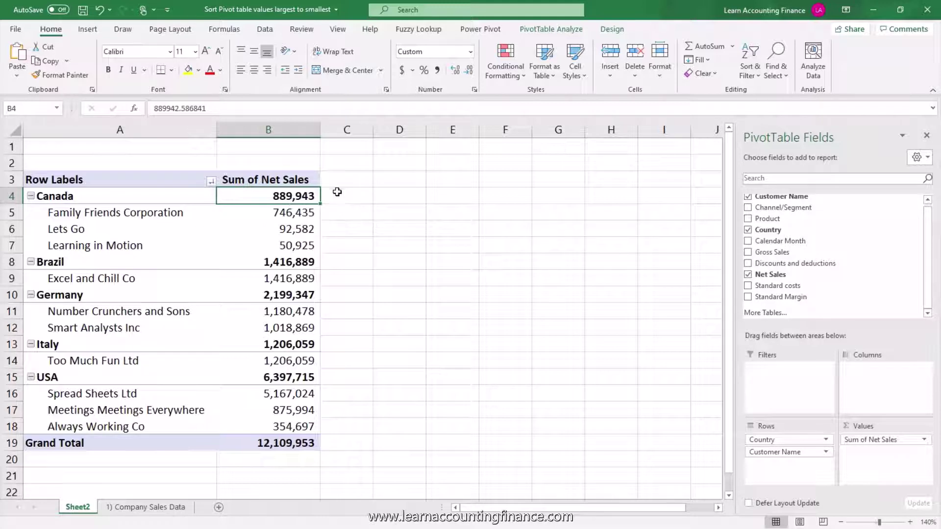
- Sort countries by Sum of Net Sales largest to smallest, USA first and Canada last
{"action": "mouse_move", "coordinate": [291, 196]}
{"action": "left_click", "coordinate": [303, 263]}
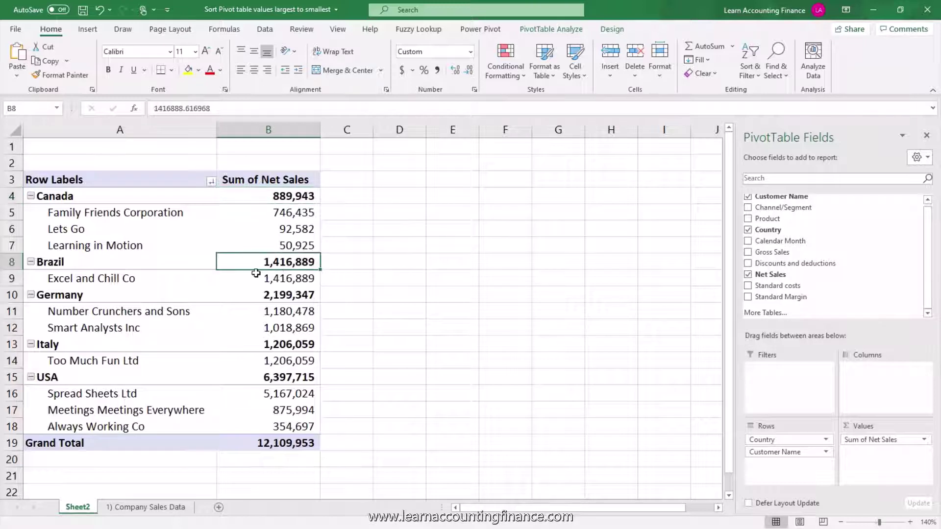
{"action": "mouse_move", "coordinate": [309, 263]}
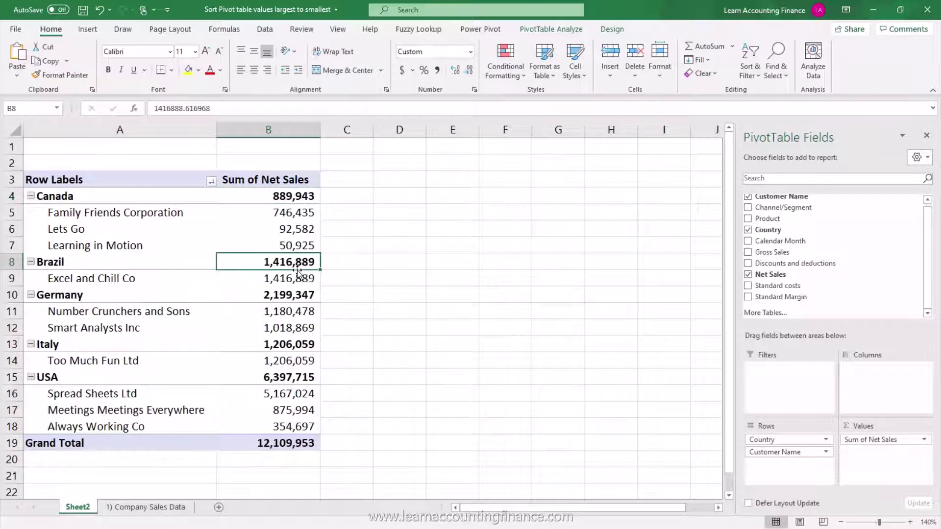
{"action": "left_click", "coordinate": [265, 30]}
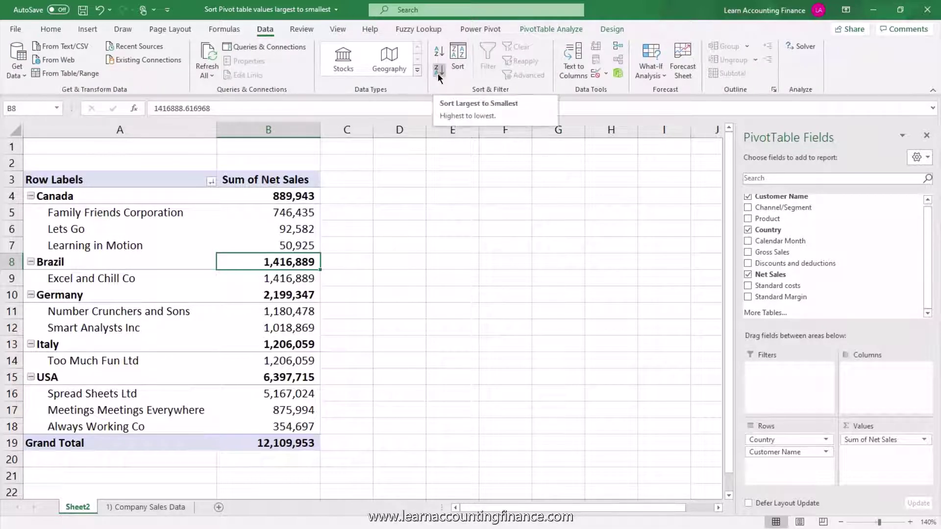
{"action": "right_click", "coordinate": [286, 261]}
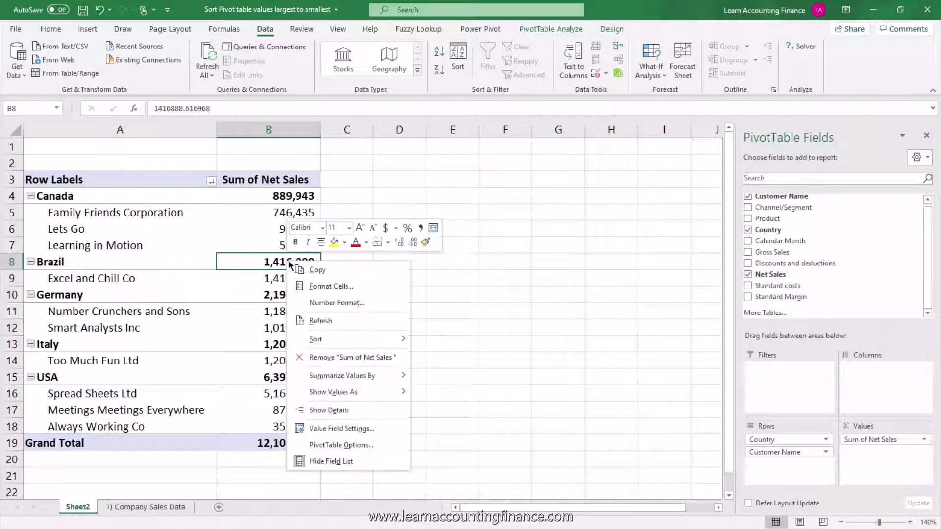
{"action": "mouse_move", "coordinate": [335, 339]}
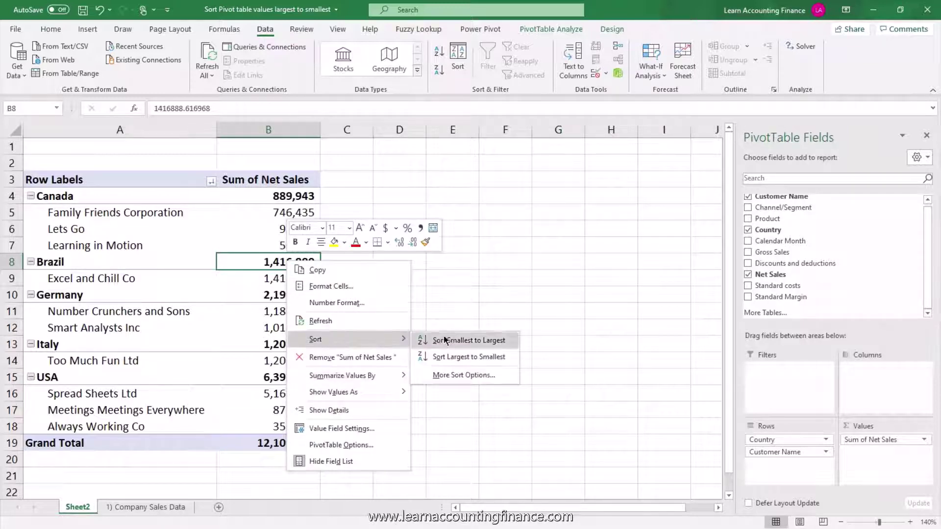
{"action": "left_click", "coordinate": [465, 376]}
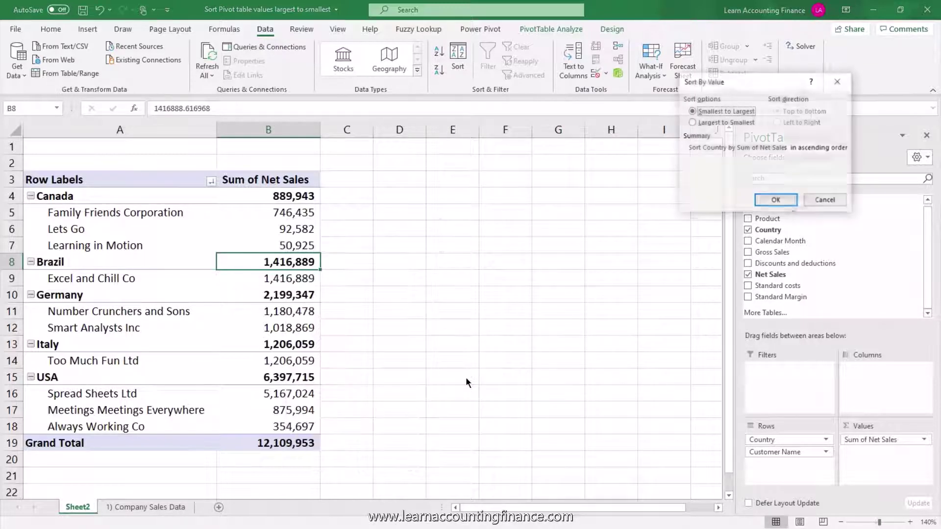
{"action": "left_click", "coordinate": [718, 124]}
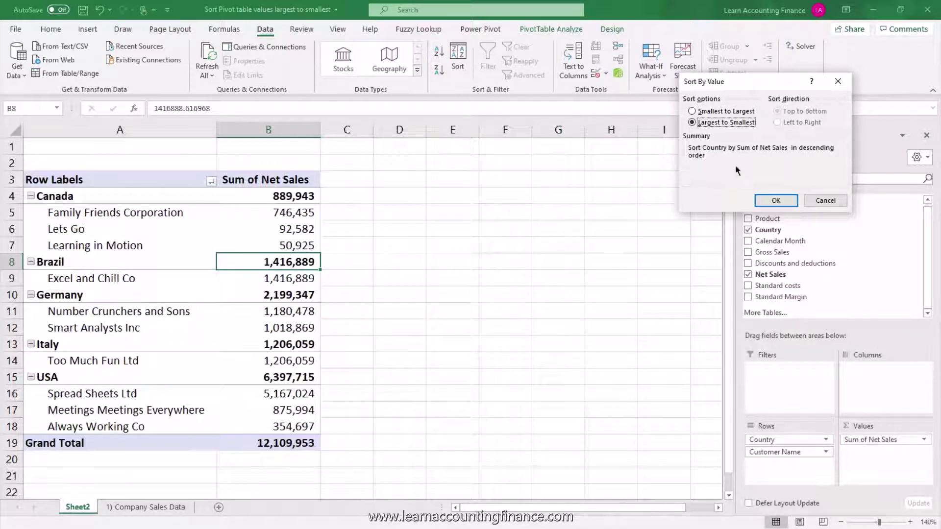
{"action": "left_click", "coordinate": [775, 200]}
{"action": "left_click", "coordinate": [271, 200]}
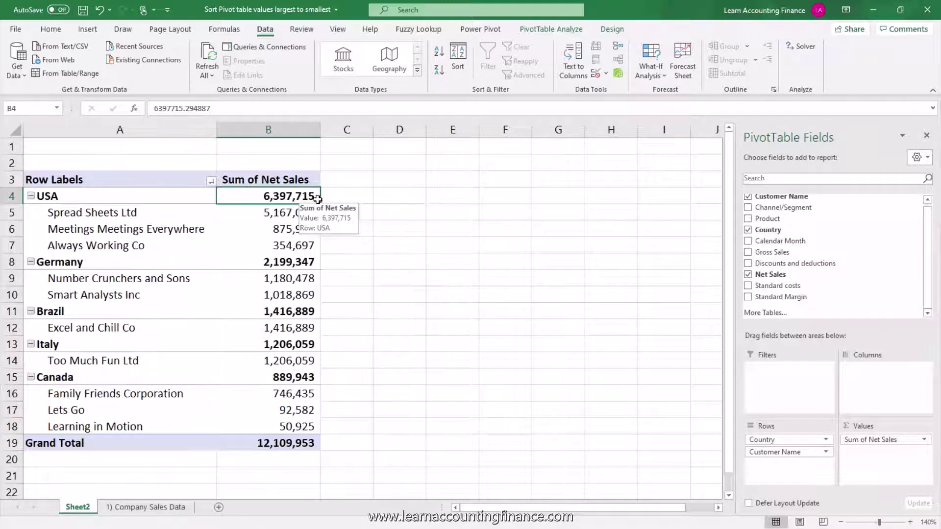
{"action": "left_click", "coordinate": [273, 377]}
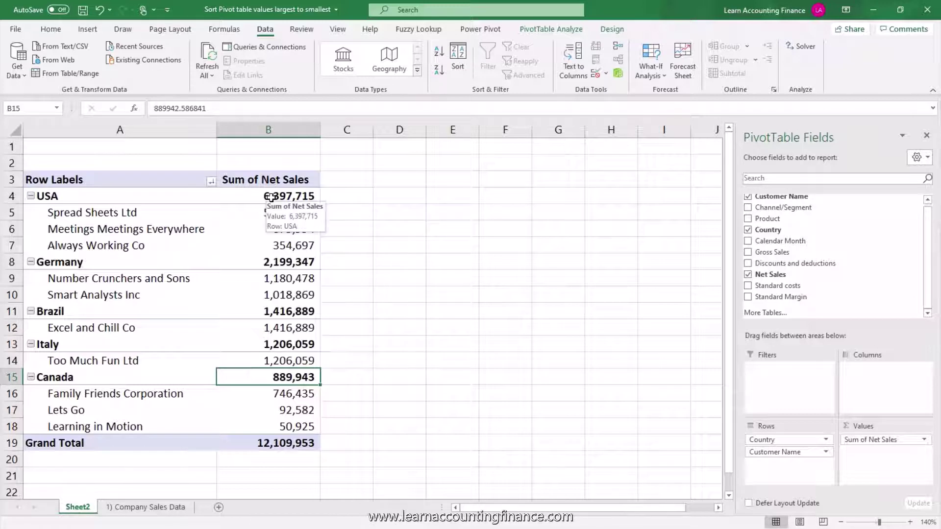
{"action": "left_click", "coordinate": [90, 199]}
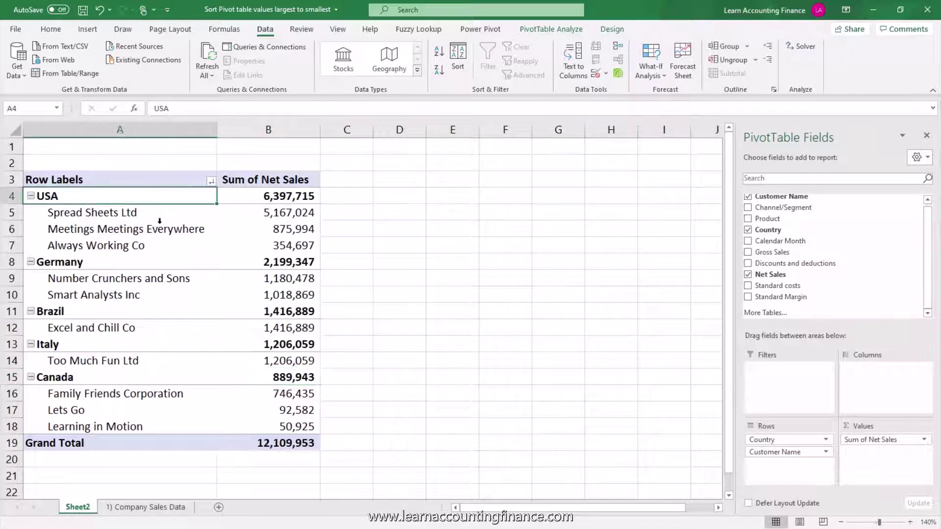
{"action": "left_click", "coordinate": [178, 216]}
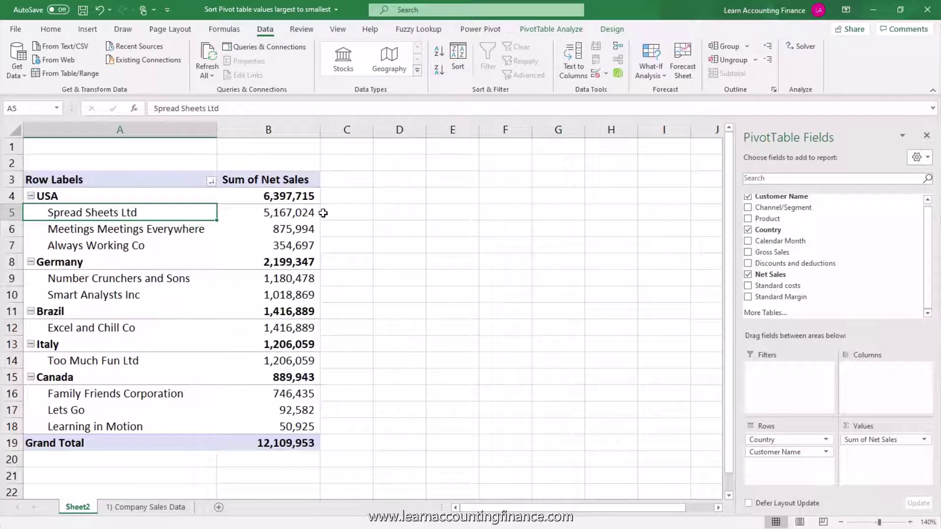
{"action": "mouse_move", "coordinate": [308, 214]}
{"action": "left_click", "coordinate": [73, 199]}
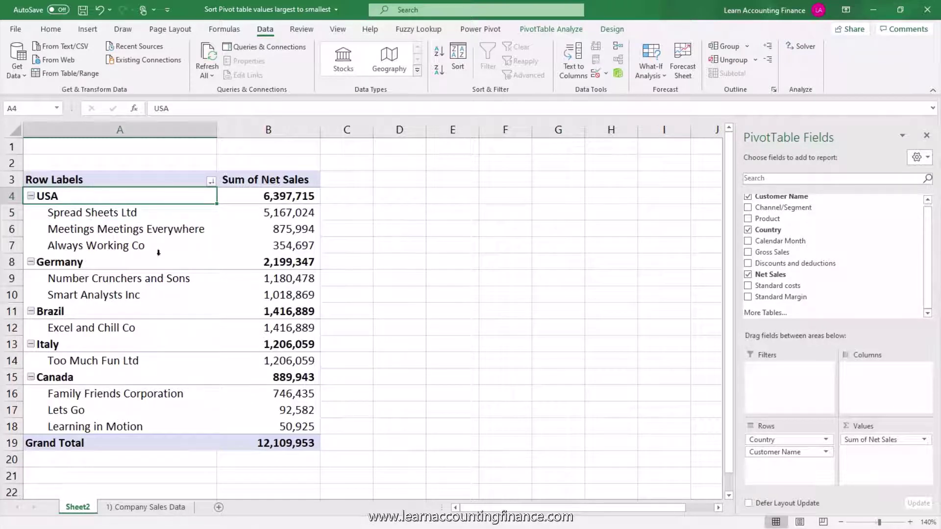
- Nest Calendar Month under Customer Name in Rows, listing monthly net sales per customer
{"action": "left_click_drag", "start_coordinate": [769, 220], "coordinate": [799, 470]}
{"action": "left_click_drag", "start_coordinate": [800, 469], "coordinate": [781, 223]}
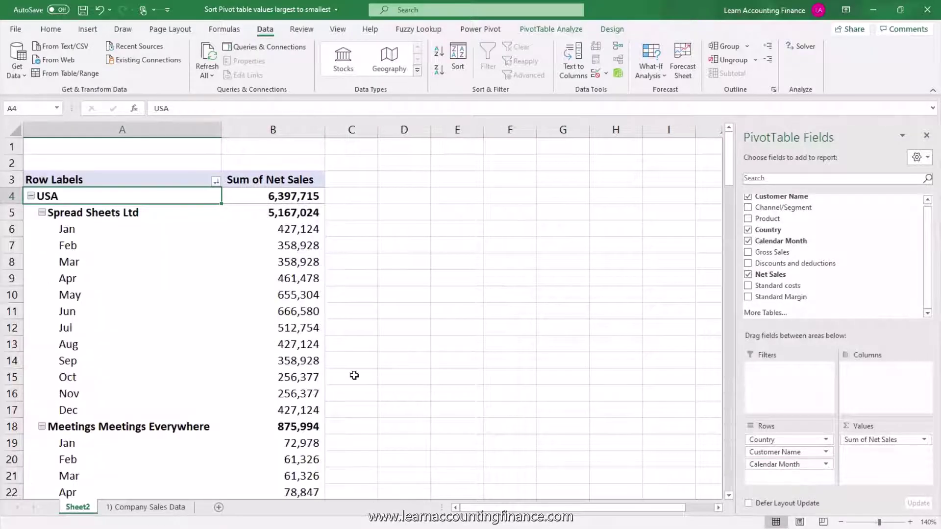
{"action": "left_click", "coordinate": [98, 229]}
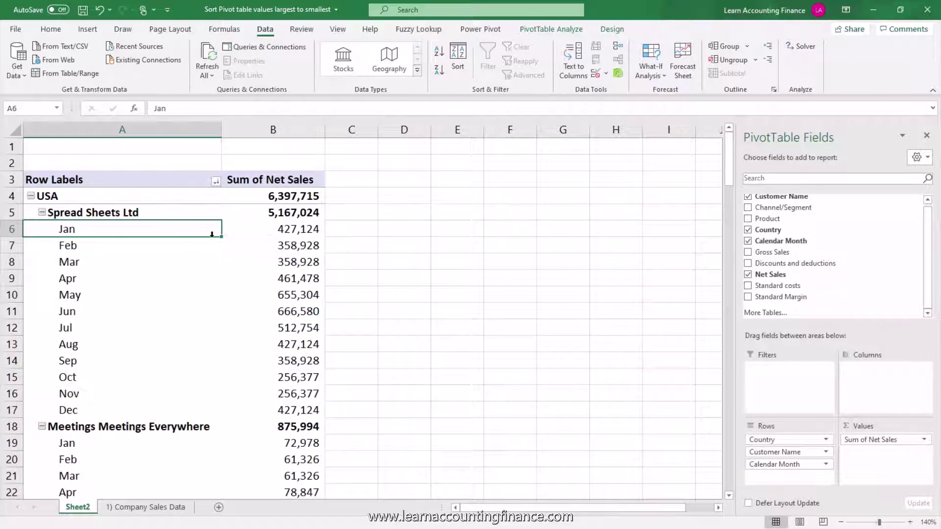
{"action": "left_click", "coordinate": [130, 256]}
- Sort the month labels Z to A so each customer's months run Dec to Jan
{"action": "left_click", "coordinate": [81, 231]}
{"action": "left_click", "coordinate": [440, 75]}
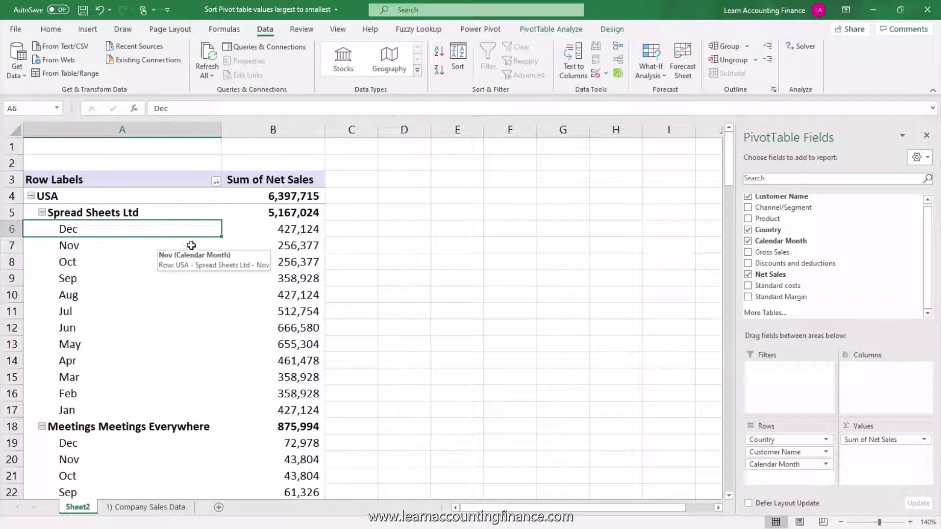
{"action": "left_click", "coordinate": [270, 231]}
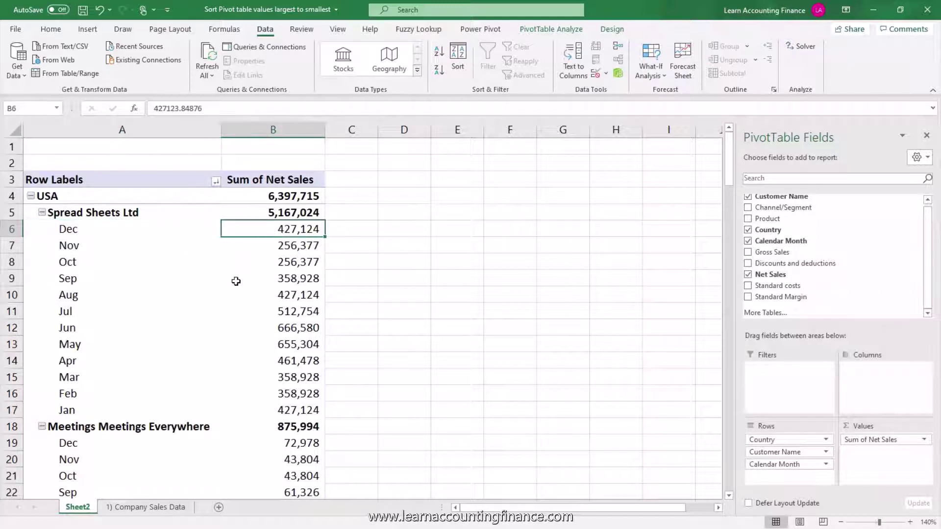
{"action": "left_click", "coordinate": [76, 231]}
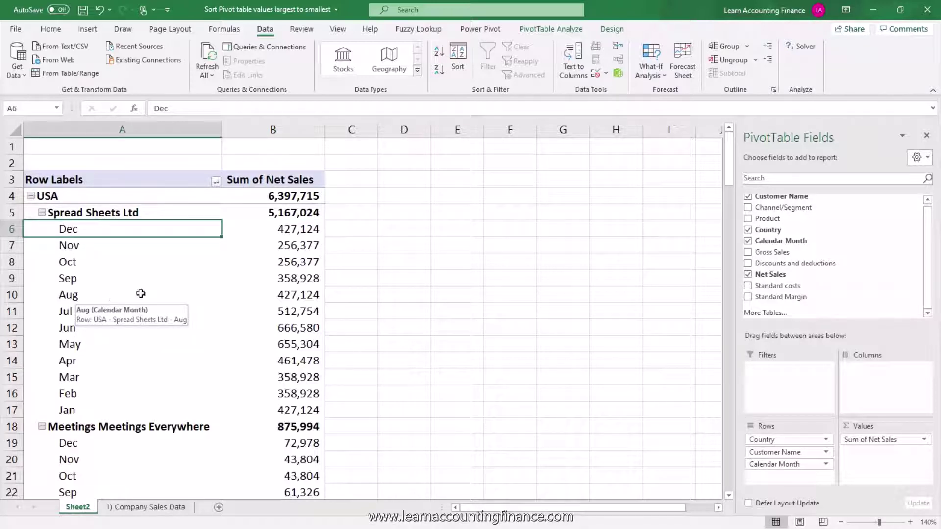
{"action": "left_click", "coordinate": [263, 230]}
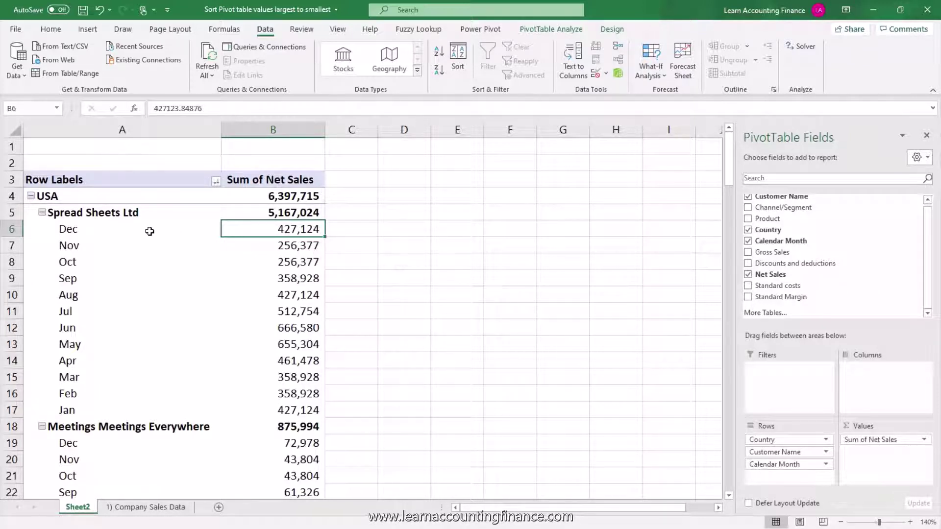
- Rank each customer's months by net sales largest first, Jun 666,580 then May 615,304
{"action": "left_click", "coordinate": [124, 232]}
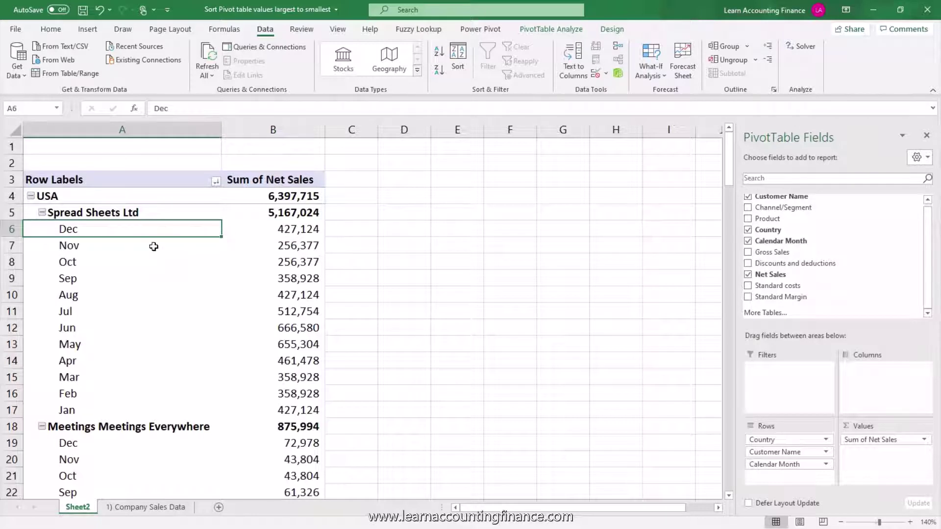
{"action": "left_click", "coordinate": [312, 234]}
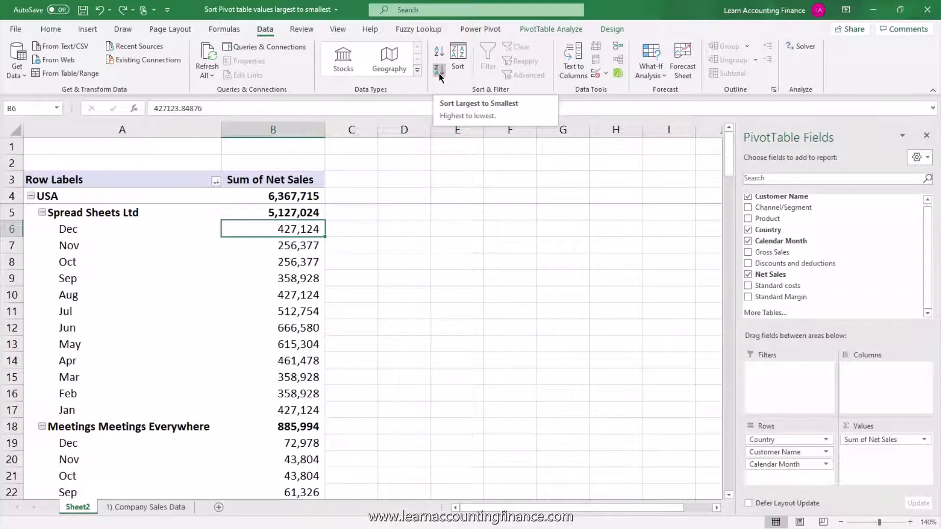
{"action": "left_click", "coordinate": [439, 72]}
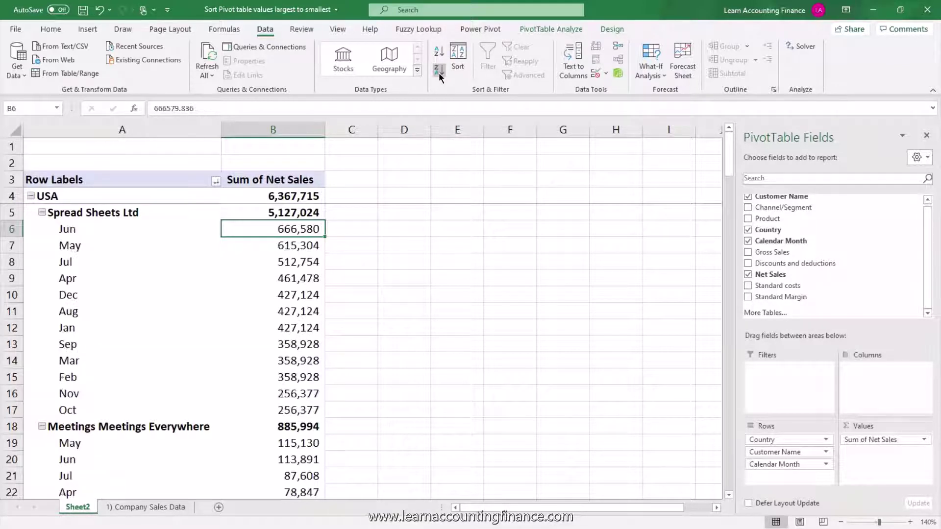
{"action": "left_click", "coordinate": [100, 228]}
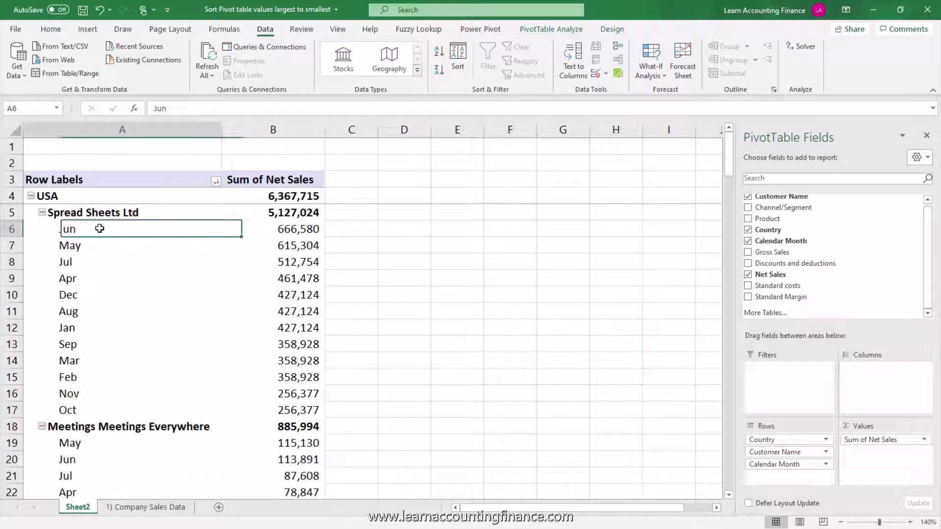
{"action": "left_click", "coordinate": [302, 235]}
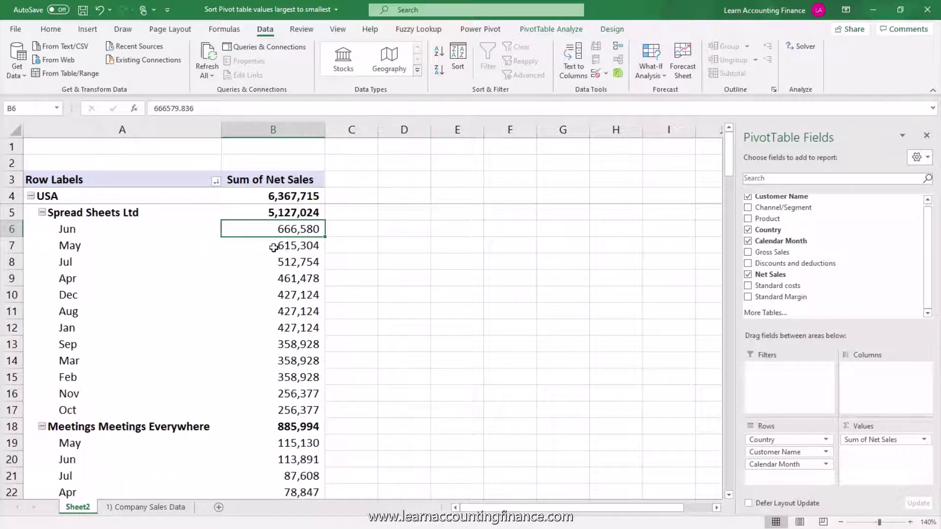
{"action": "left_click", "coordinate": [287, 246]}
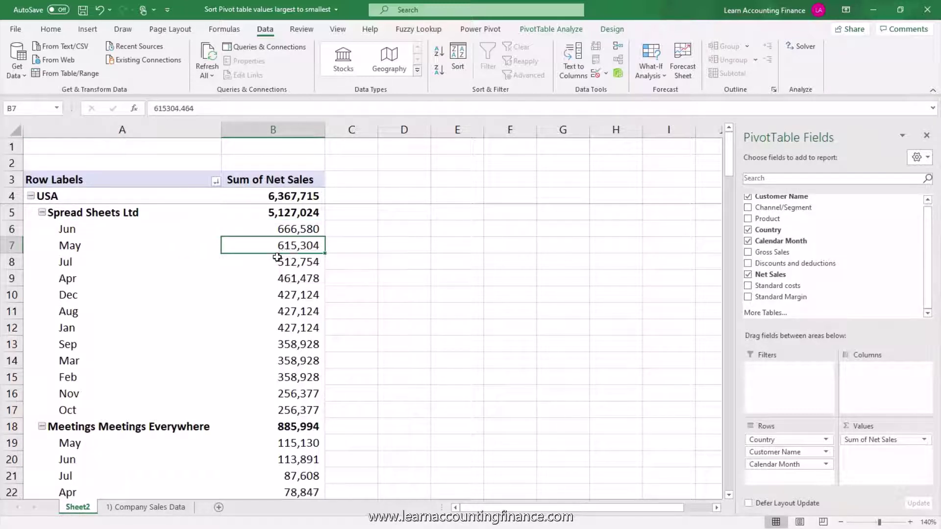
{"action": "scroll", "coordinate": [206, 368], "scroll_direction": "down", "scroll_amount": 1}
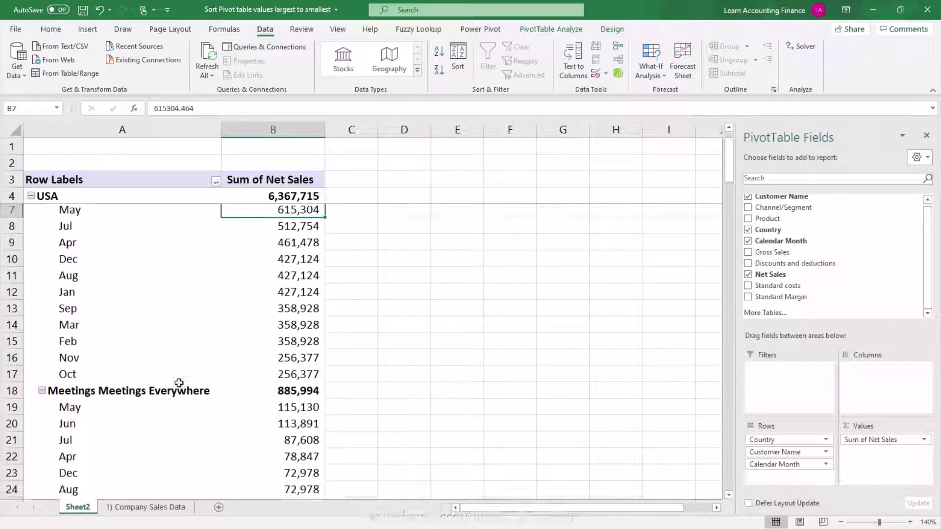
{"action": "scroll", "coordinate": [84, 385], "scroll_direction": "up", "scroll_amount": 1}
{"action": "left_click", "coordinate": [151, 431]}
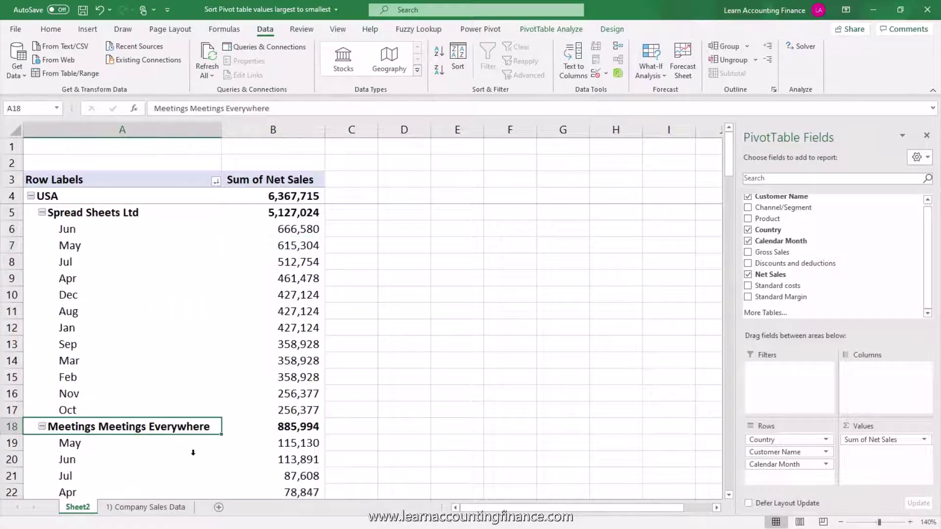
{"action": "left_click", "coordinate": [293, 447]}
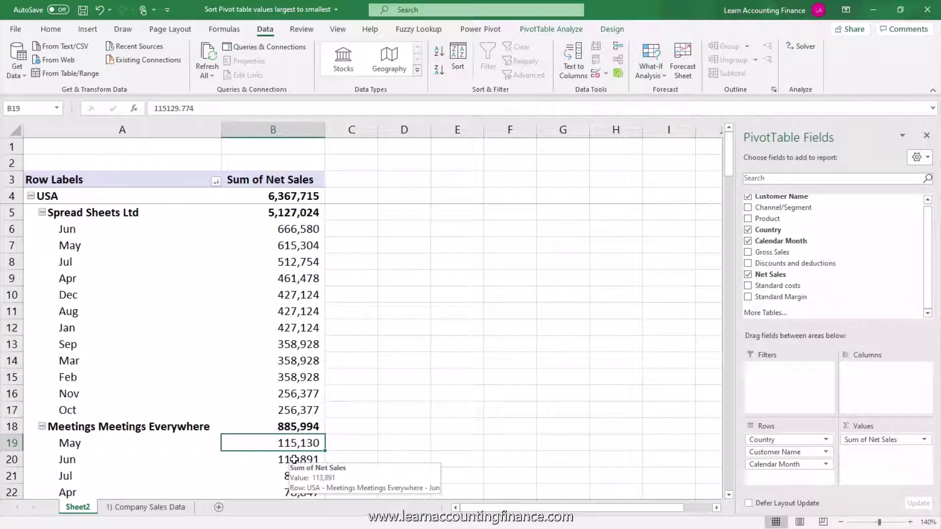
{"action": "scroll", "coordinate": [103, 380], "scroll_direction": "down", "scroll_amount": 3}
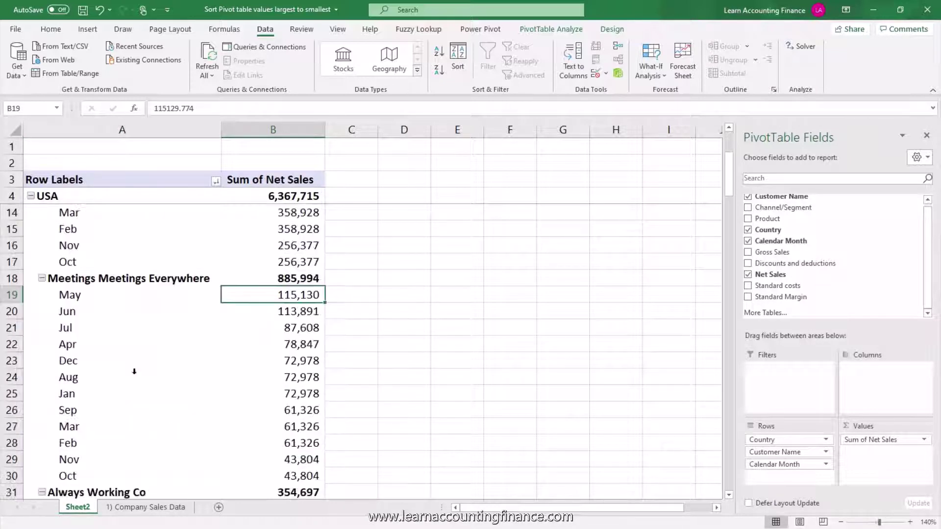
{"action": "scroll", "coordinate": [152, 366], "scroll_direction": "up", "scroll_amount": 2}
{"action": "scroll", "coordinate": [153, 372], "scroll_direction": "up", "scroll_amount": 1}
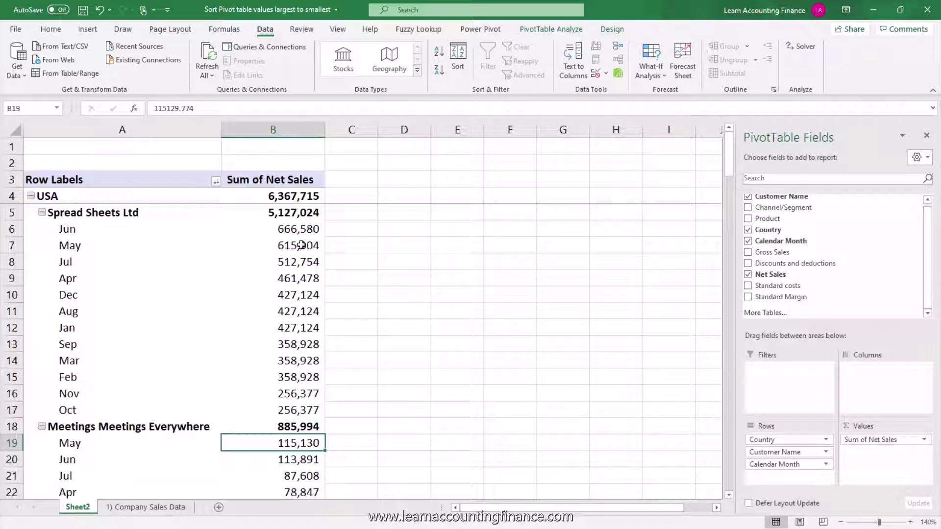
{"action": "left_click", "coordinate": [246, 237]}
{"action": "left_click", "coordinate": [223, 230]}
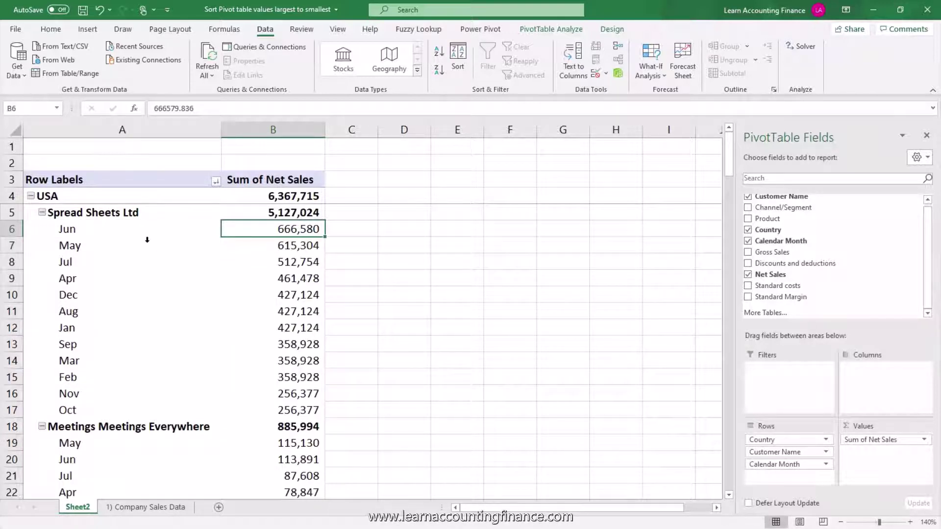
{"action": "left_click_drag", "start_coordinate": [79, 231], "coordinate": [88, 411]}
{"action": "left_click", "coordinate": [108, 232]}
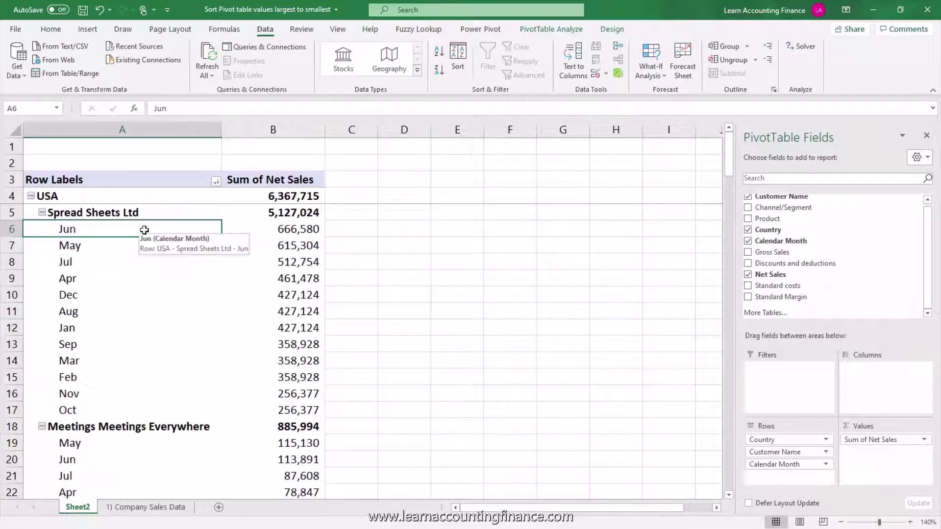
{"action": "left_click", "coordinate": [302, 234]}
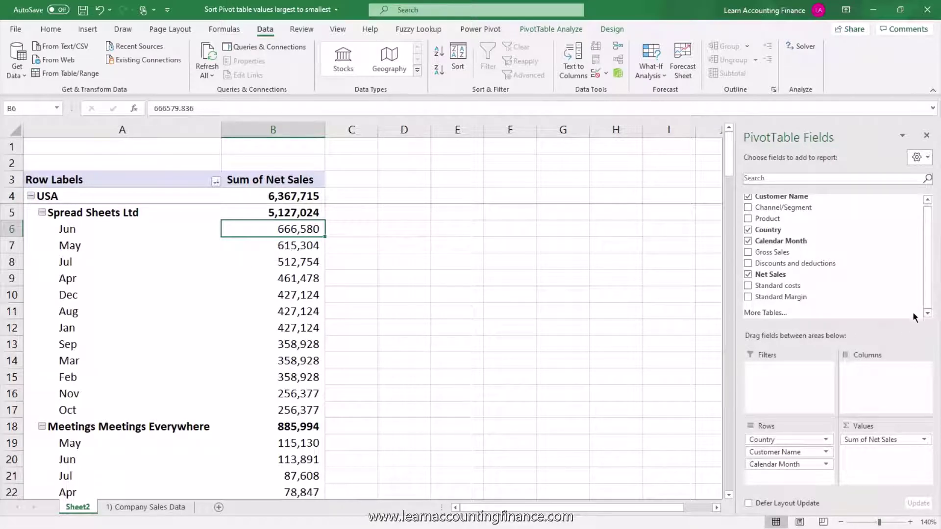
- Add Sum of Standard Margin to Values and rank months by margin largest first
{"action": "left_click_drag", "start_coordinate": [798, 297], "coordinate": [884, 460]}
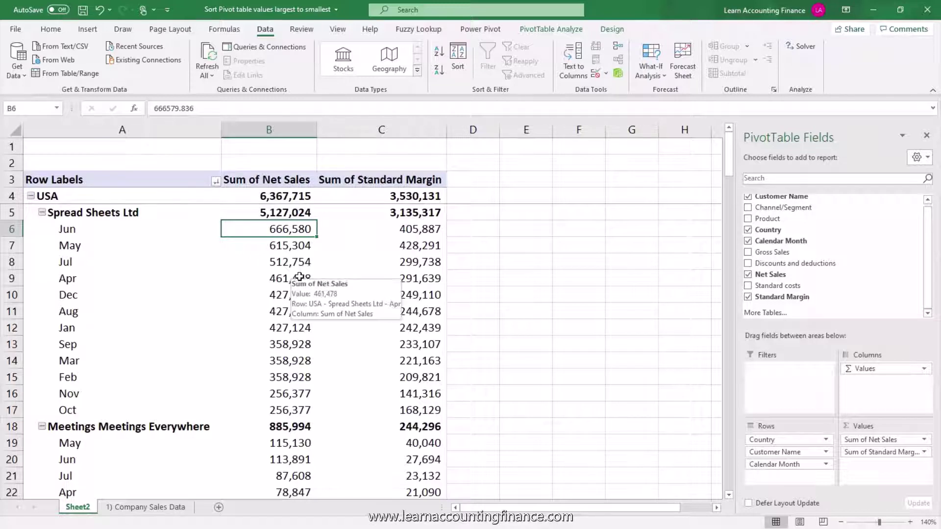
{"action": "left_click", "coordinate": [431, 231]}
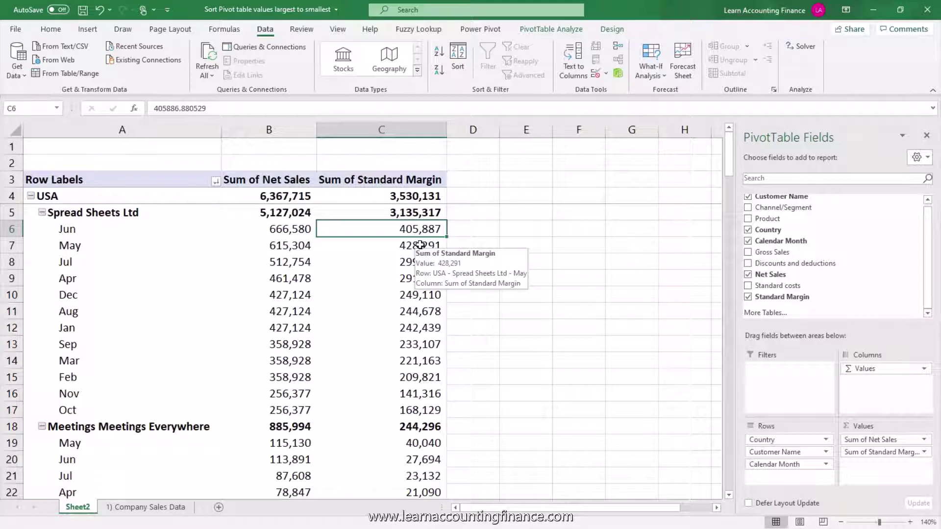
{"action": "left_click", "coordinate": [305, 234]}
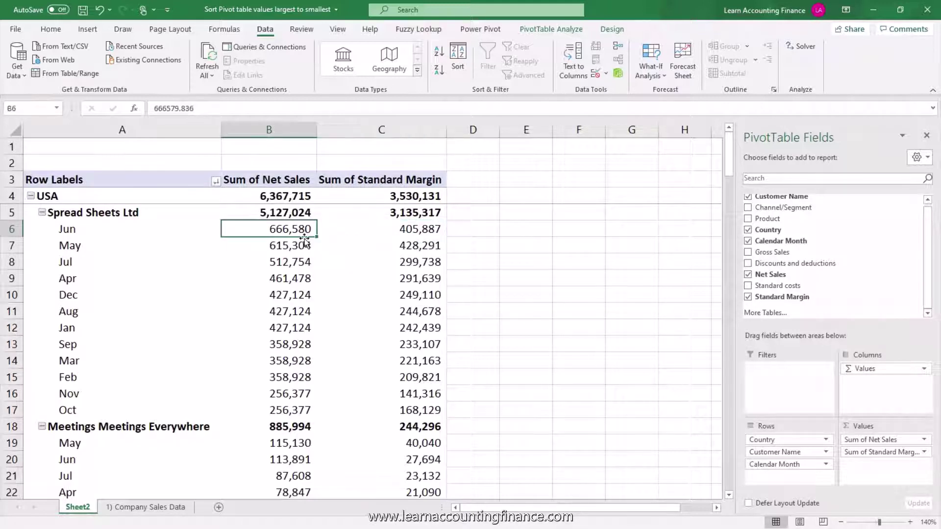
{"action": "left_click", "coordinate": [421, 235]}
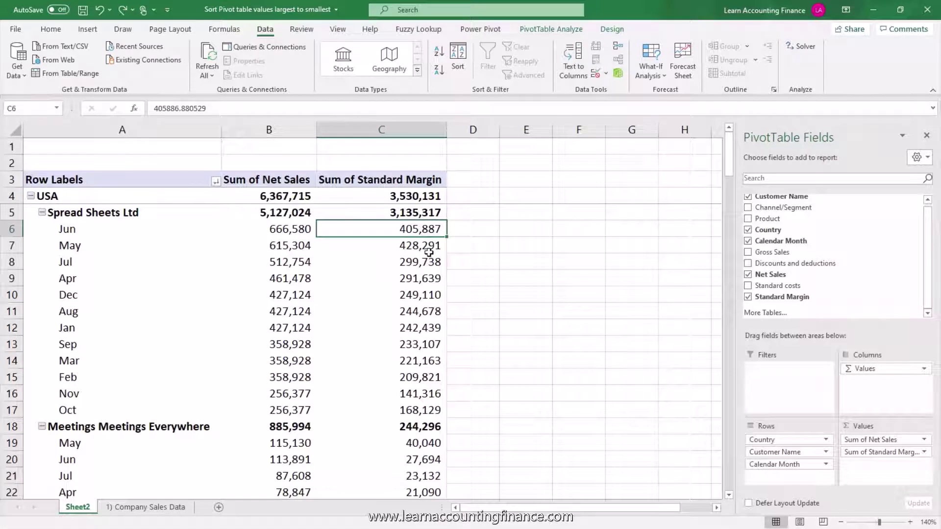
{"action": "left_click", "coordinate": [415, 251]}
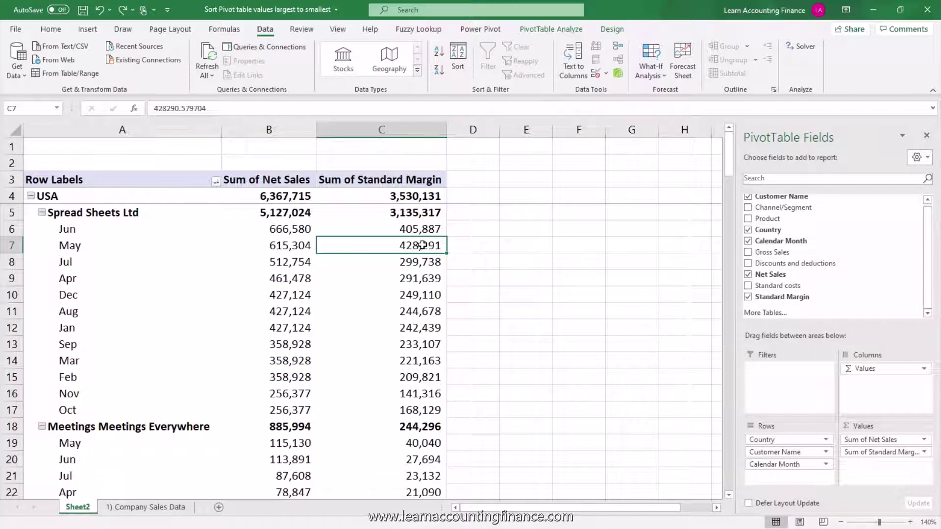
{"action": "mouse_move", "coordinate": [422, 246]}
{"action": "left_click", "coordinate": [440, 72]}
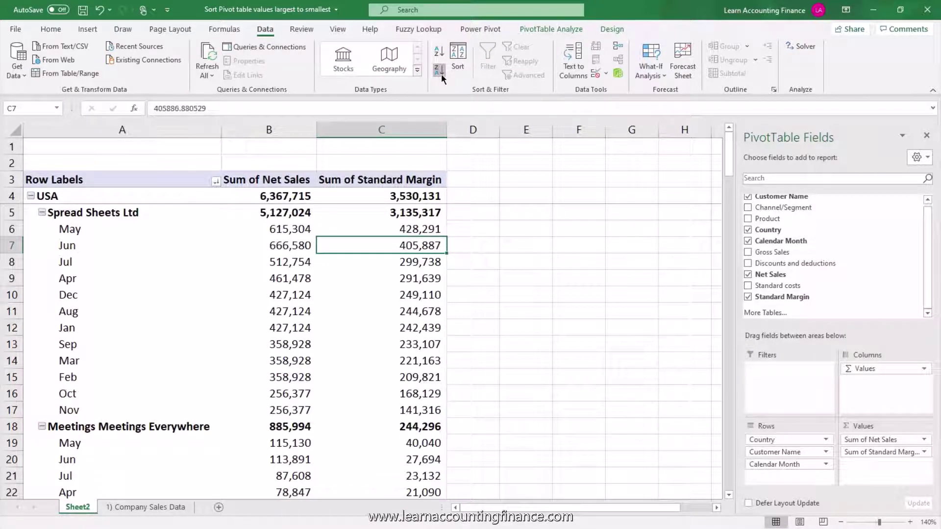
- Create a tabular-layout copy of the pivot on Sheet2 (2) with repeated labels
{"action": "left_click", "coordinate": [87, 229]}
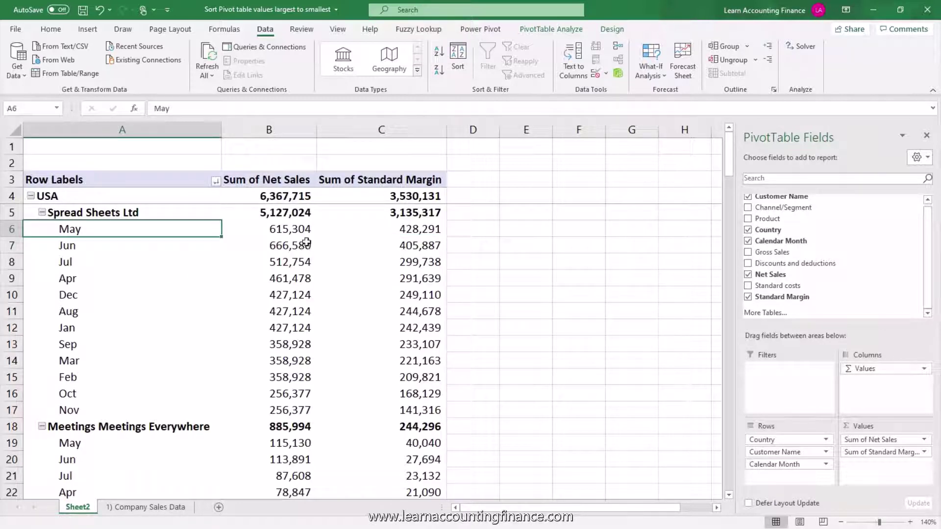
{"action": "left_click_drag", "start_coordinate": [308, 228], "coordinate": [304, 312]}
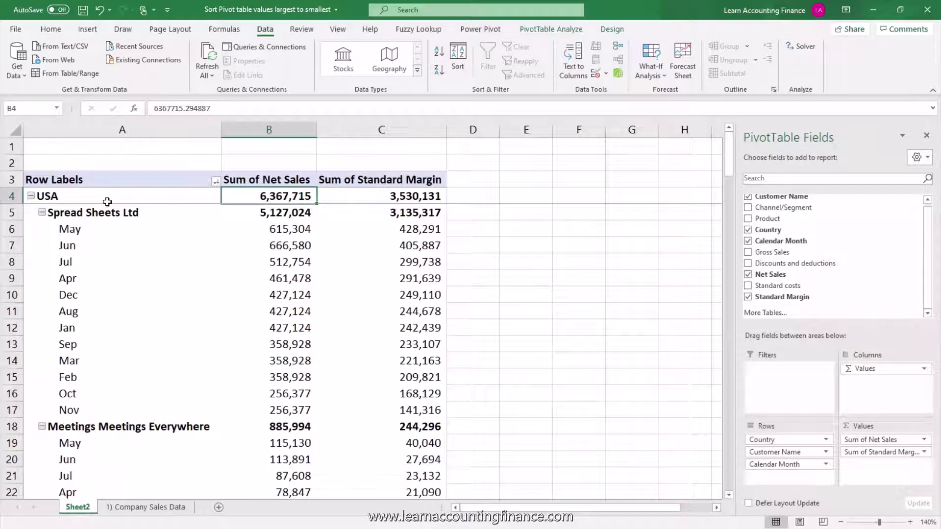
{"action": "left_click", "coordinate": [114, 198]}
{"action": "left_click", "coordinate": [122, 213]}
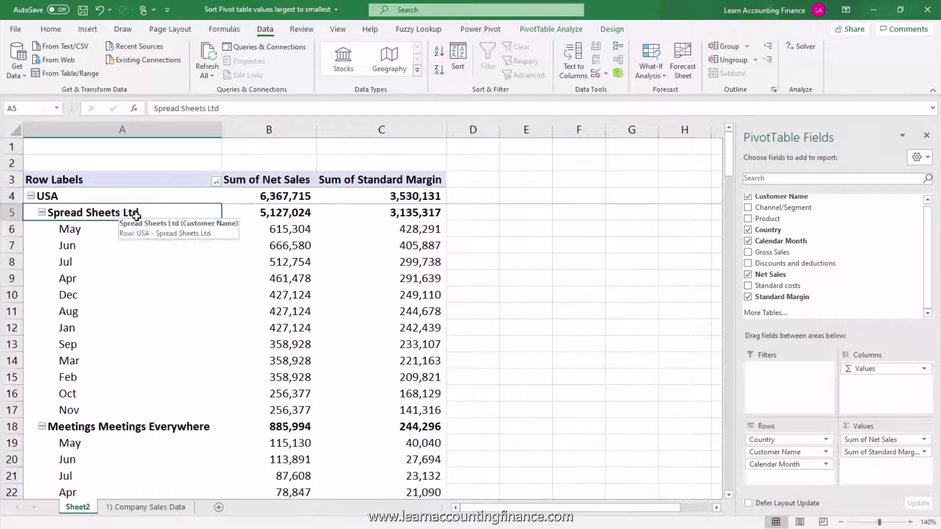
{"action": "mouse_move", "coordinate": [399, 216]}
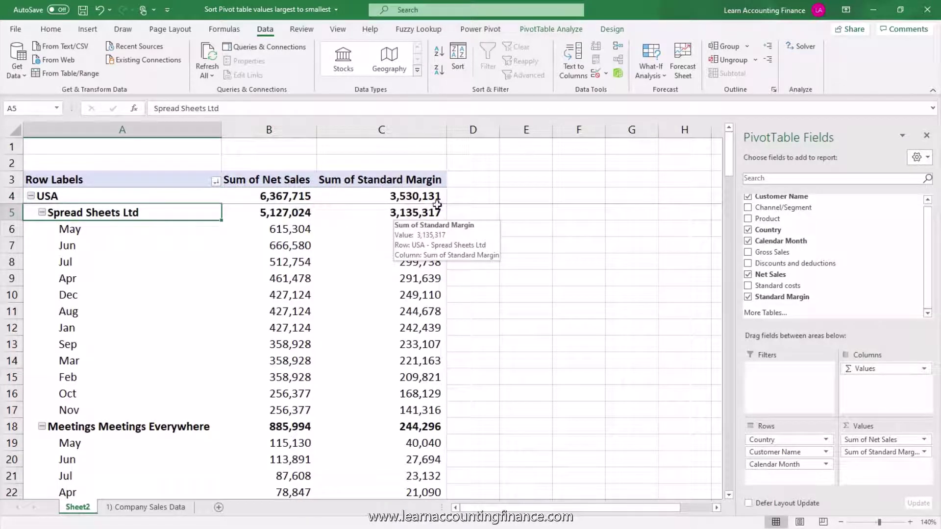
{"action": "left_click", "coordinate": [415, 200]}
{"action": "mouse_move", "coordinate": [422, 249]}
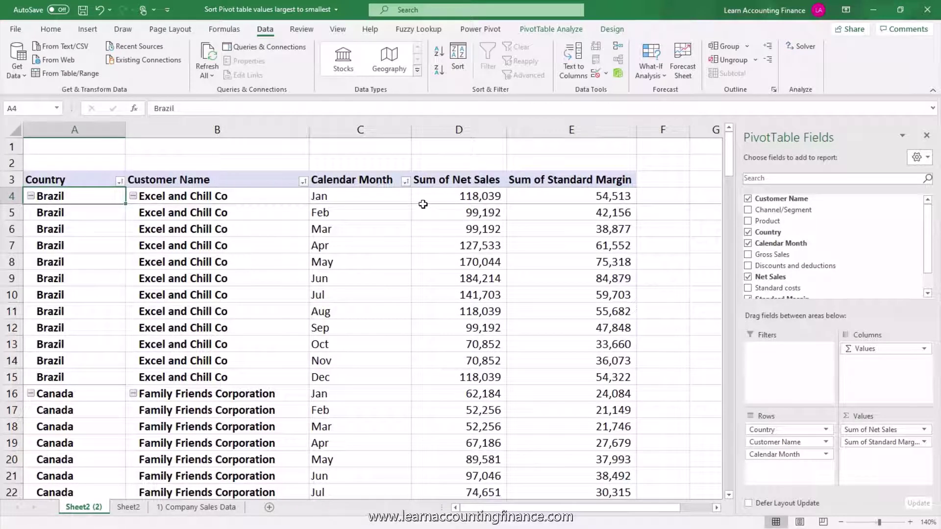
{"action": "left_click", "coordinate": [606, 31]}
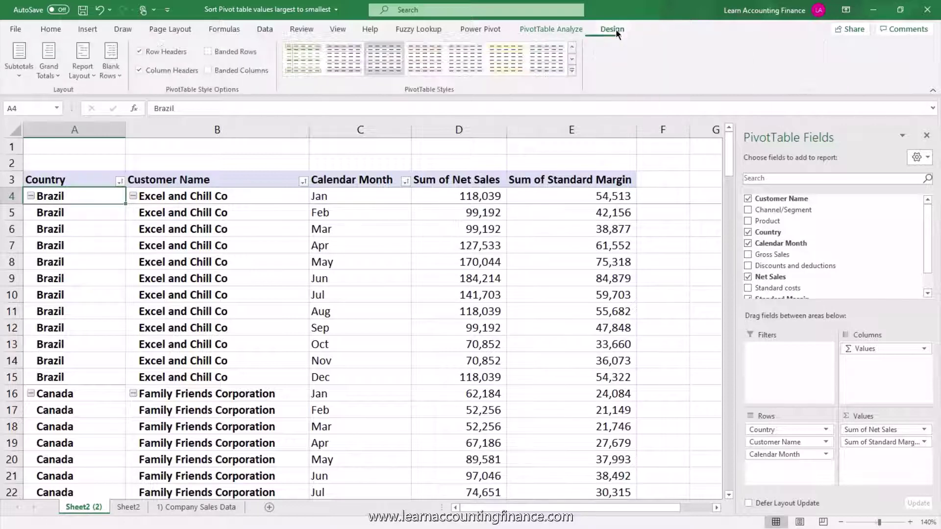
{"action": "left_click", "coordinate": [95, 77]}
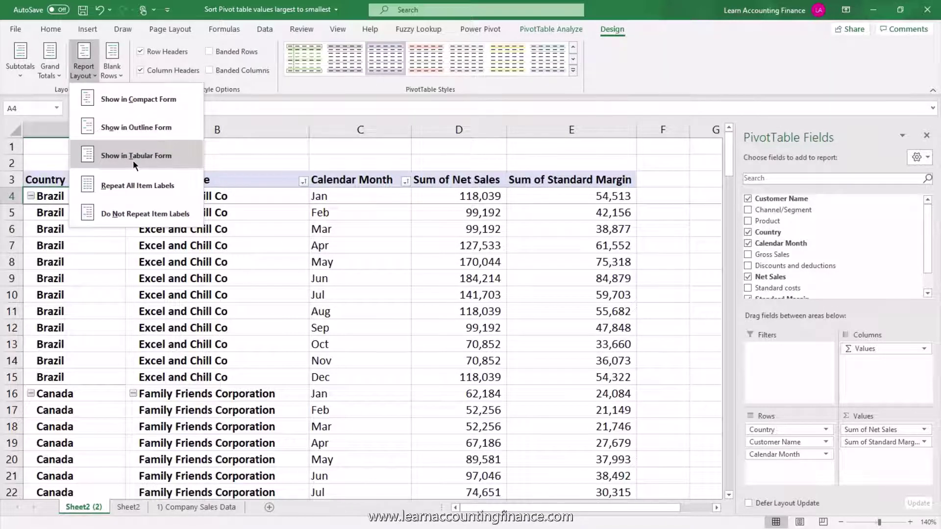
{"action": "left_click", "coordinate": [27, 72]}
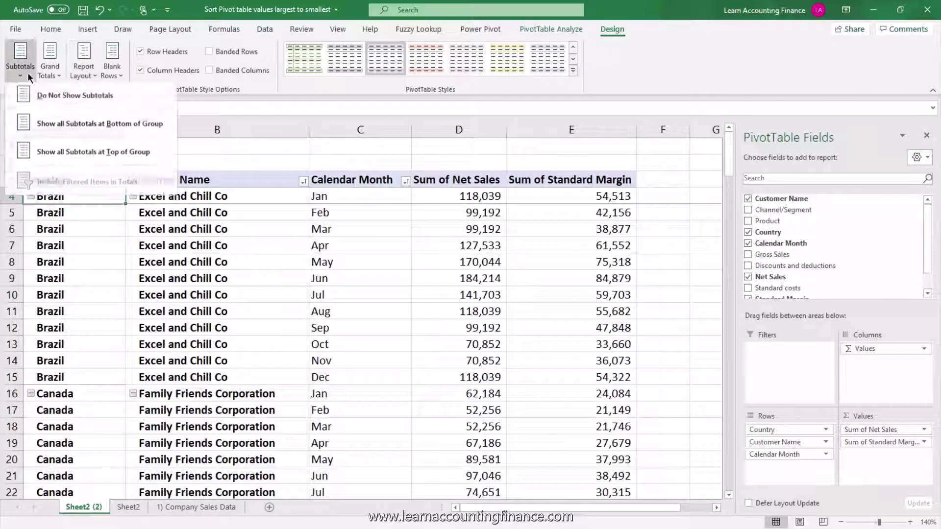
{"action": "left_click", "coordinate": [48, 113]}
{"action": "left_click", "coordinate": [200, 233]}
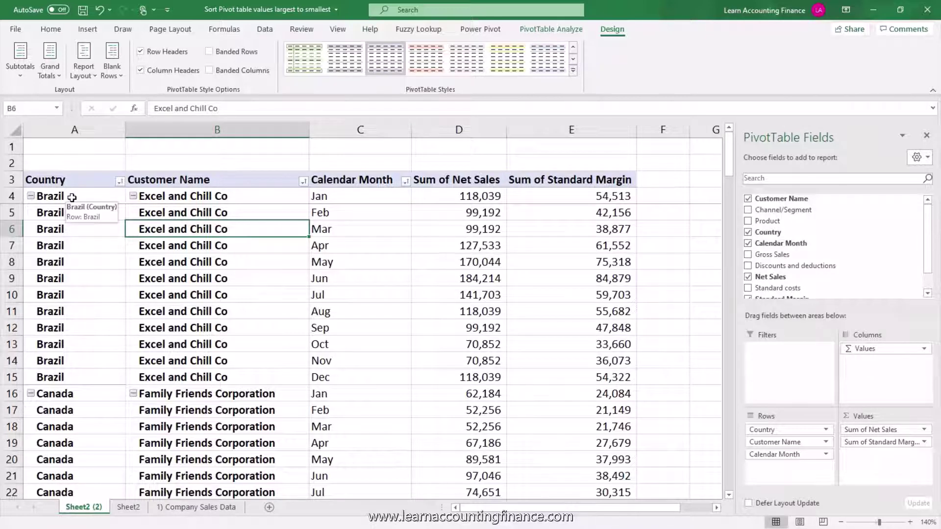
{"action": "left_click_drag", "start_coordinate": [72, 198], "coordinate": [108, 374]}
{"action": "left_click_drag", "start_coordinate": [221, 214], "coordinate": [225, 360]}
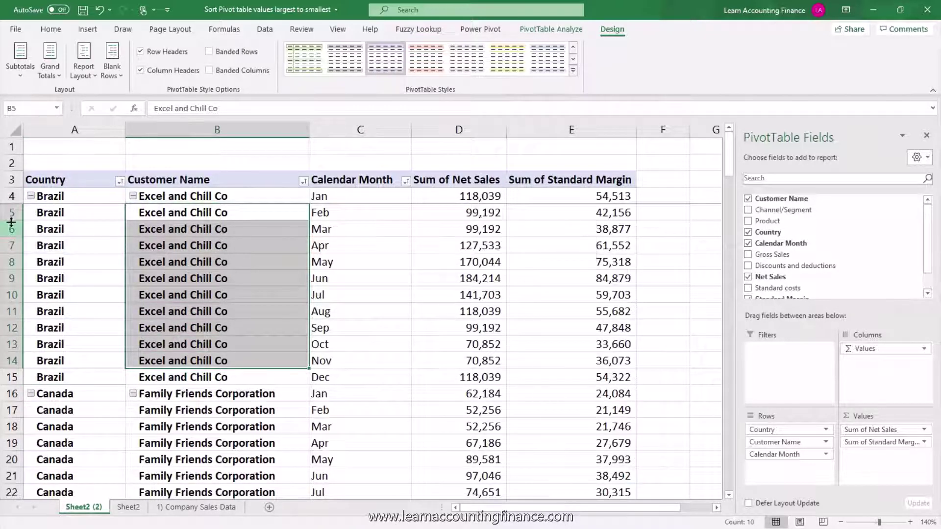
{"action": "left_click", "coordinate": [55, 214]}
{"action": "left_click", "coordinate": [194, 214]}
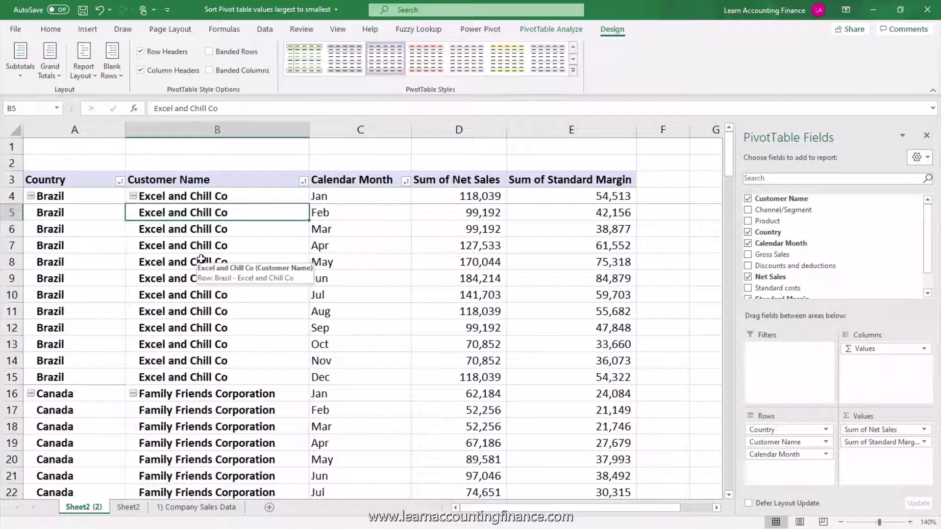
{"action": "left_click", "coordinate": [265, 30]}
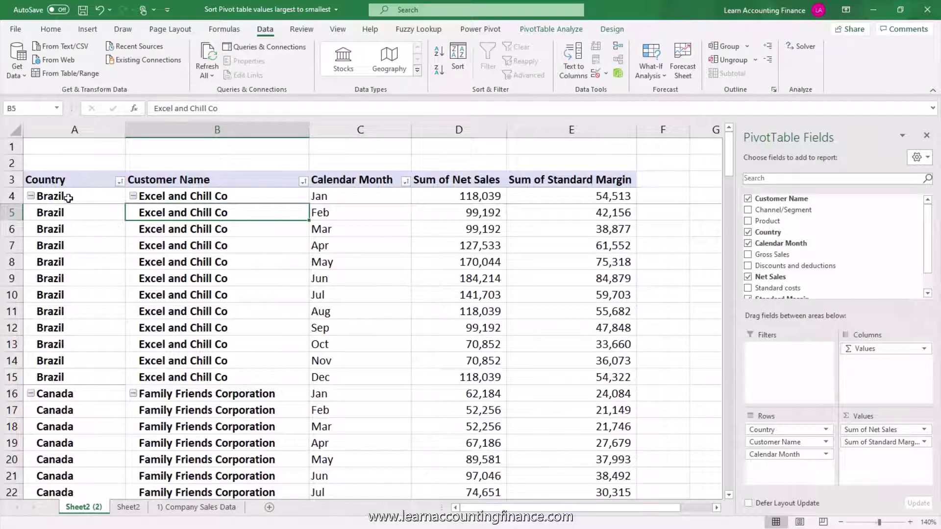
{"action": "left_click", "coordinate": [69, 197]}
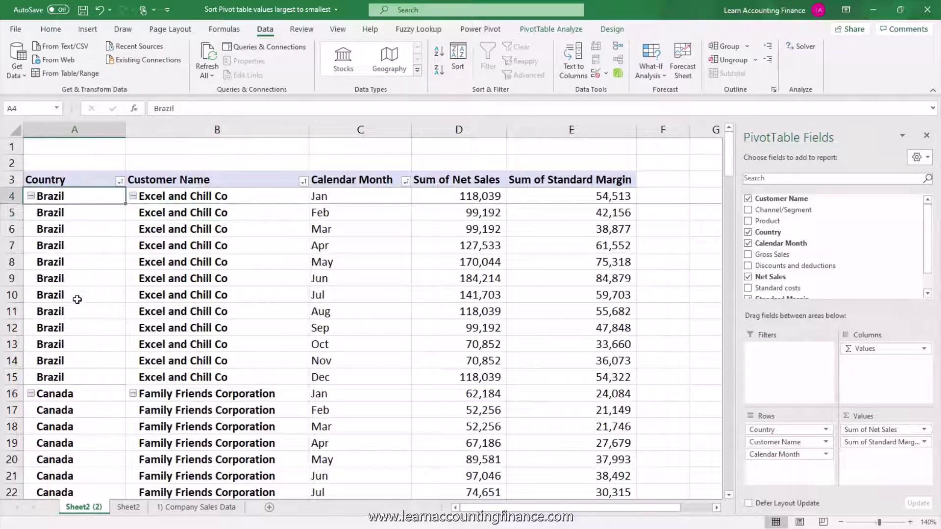
- Sort the Country field descending by Sum of Standard Margin so USA comes first
{"action": "right_click", "coordinate": [98, 195]}
{"action": "mouse_move", "coordinate": [162, 261]}
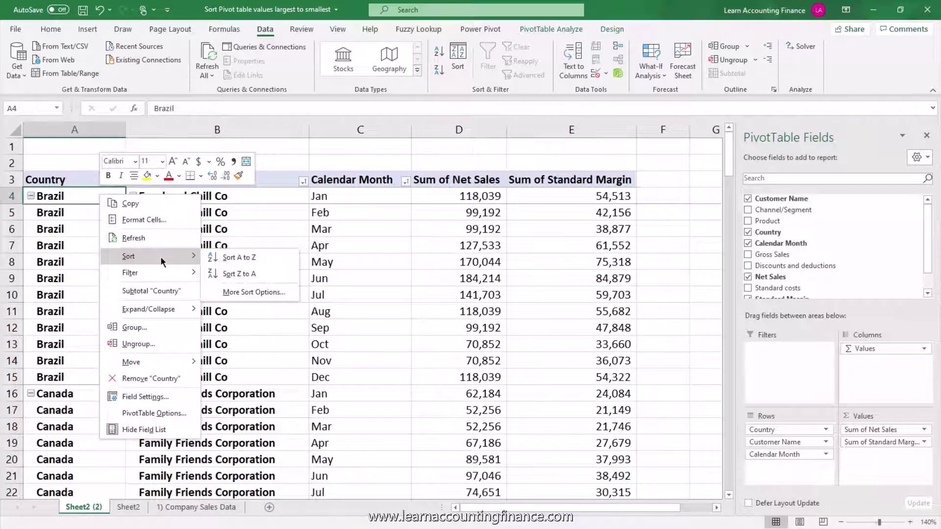
{"action": "left_click", "coordinate": [249, 292]}
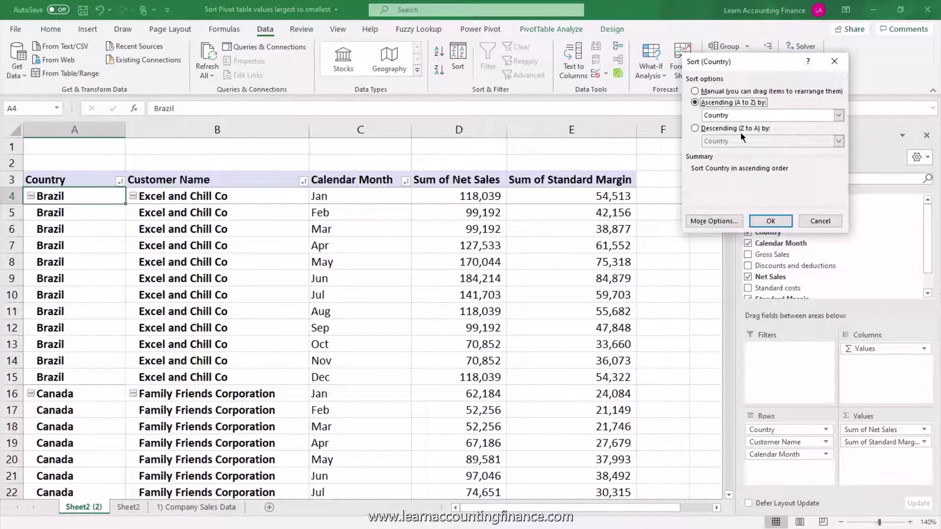
{"action": "left_click", "coordinate": [695, 128]}
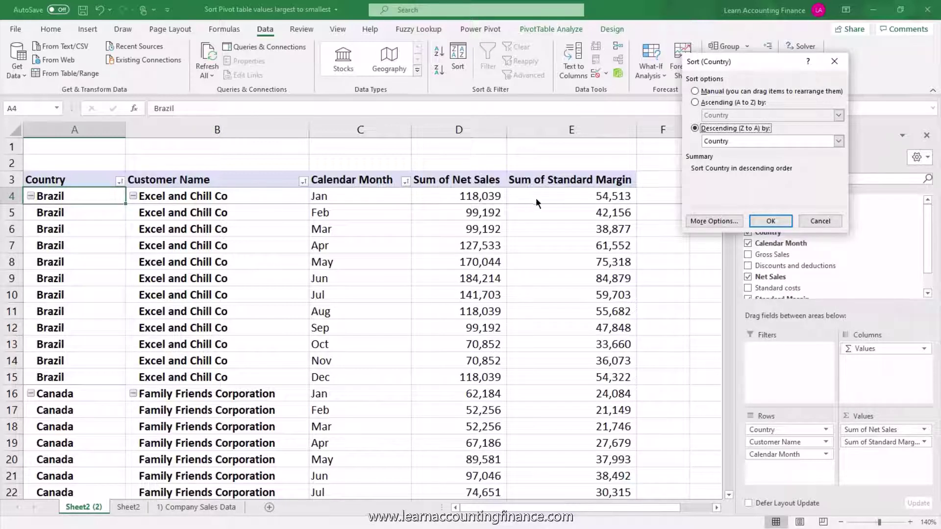
{"action": "left_click", "coordinate": [838, 141]}
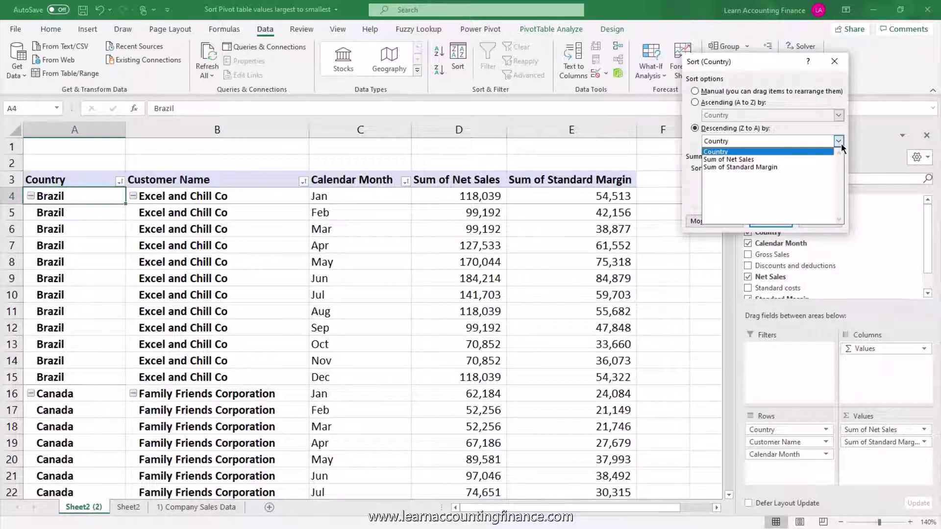
{"action": "left_click", "coordinate": [740, 168]}
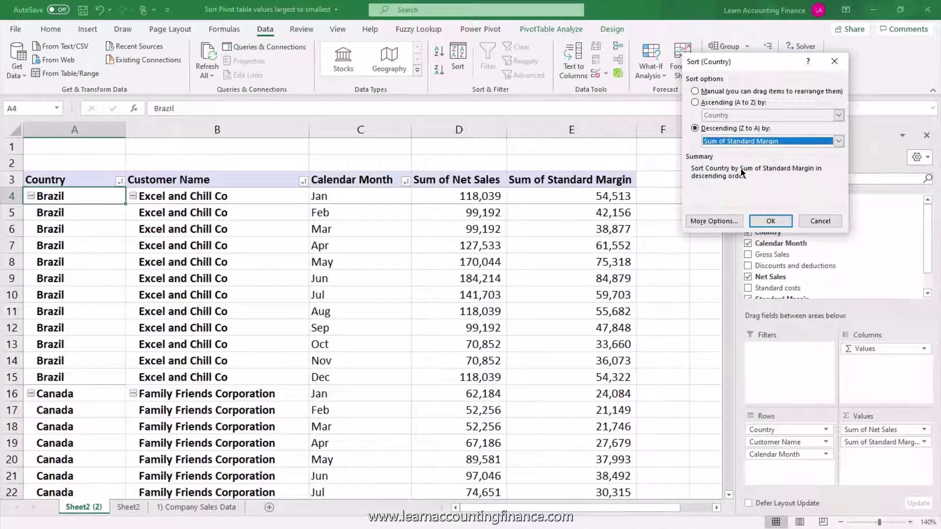
{"action": "left_click", "coordinate": [765, 223]}
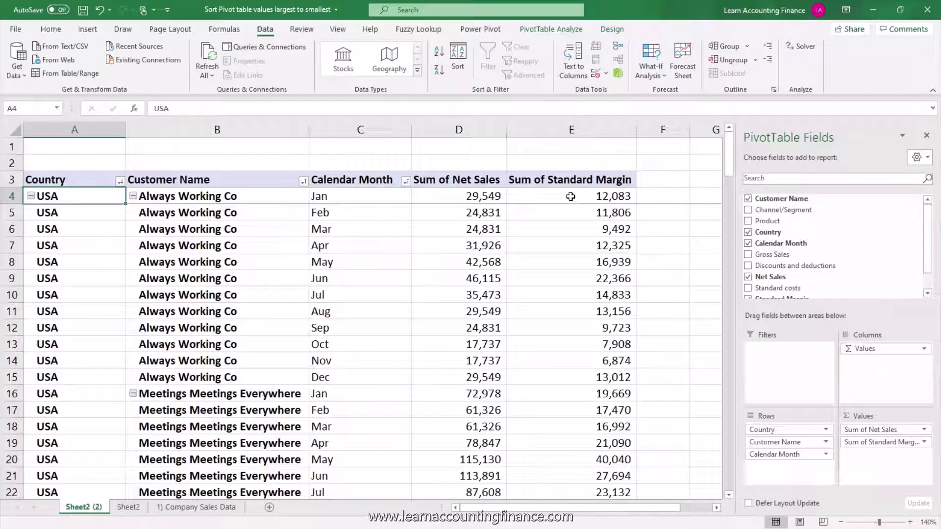
- Look over Sheet2's outline pivot, then return to the Sheet2 (2) tabular copy
{"action": "mouse_move", "coordinate": [570, 197]}
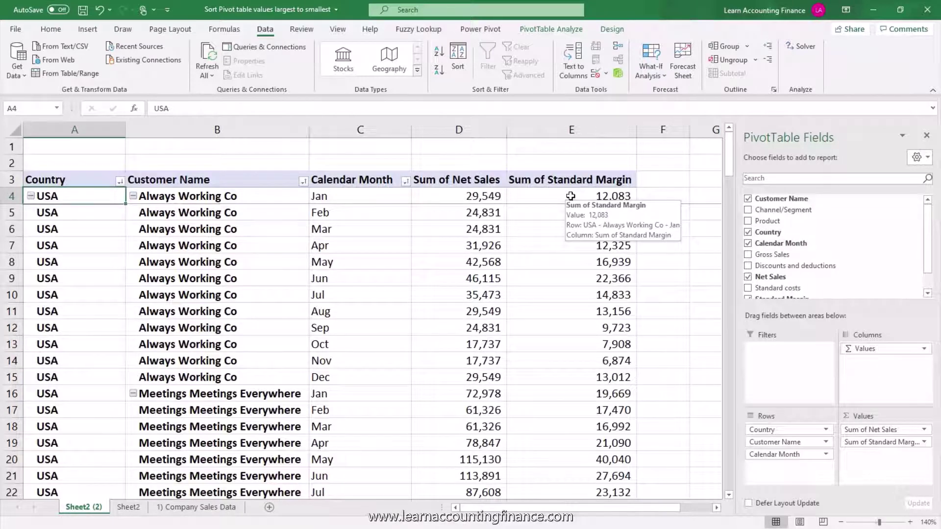
{"action": "left_click", "coordinate": [129, 510]}
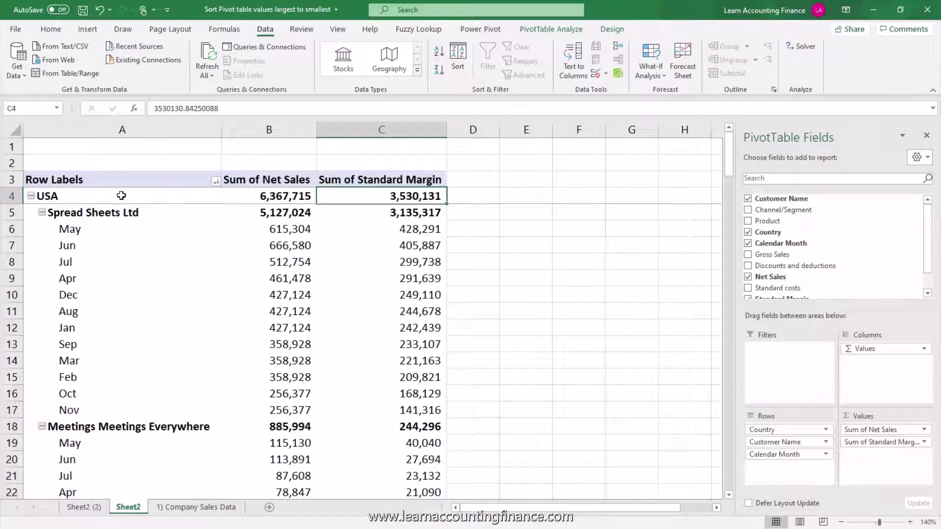
{"action": "mouse_move", "coordinate": [386, 194]}
{"action": "left_click", "coordinate": [91, 510]}
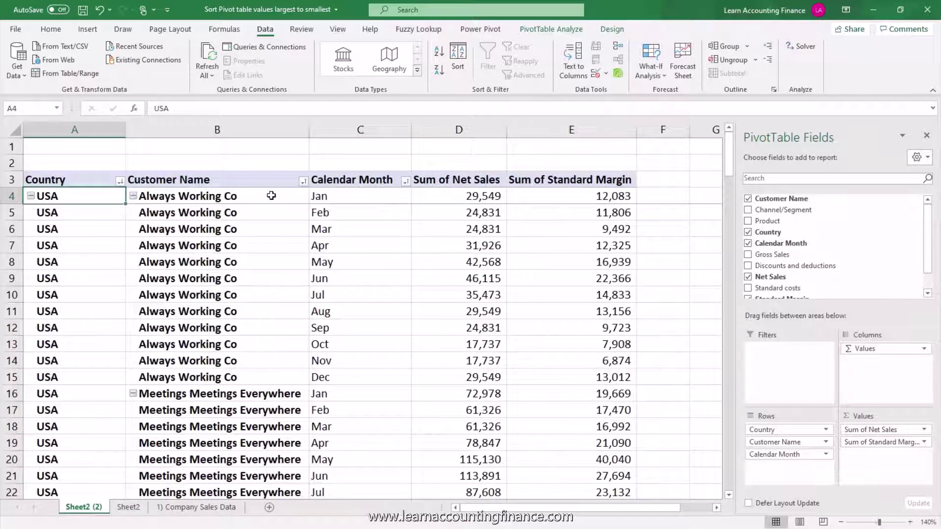
- Review the Country field's descending Sum of Standard Margin sort settings without changing them
{"action": "left_click", "coordinate": [567, 196]}
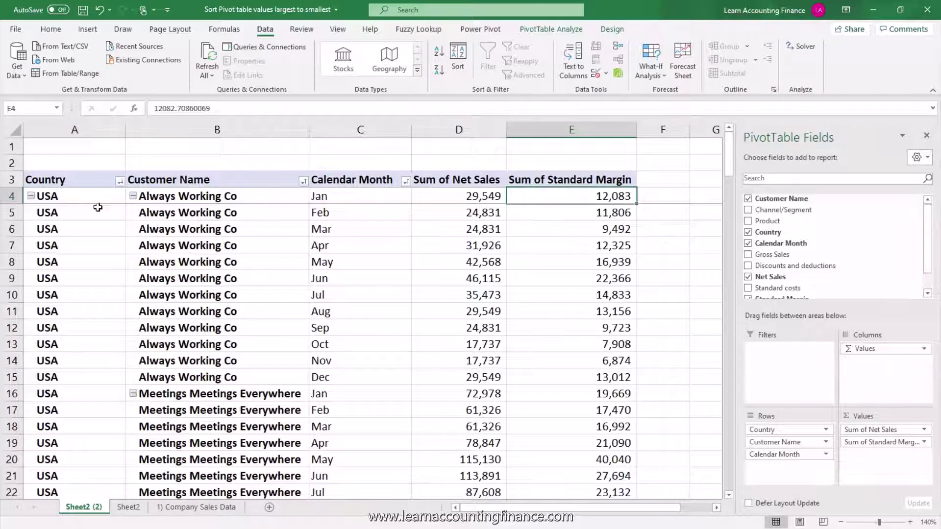
{"action": "right_click", "coordinate": [70, 197]}
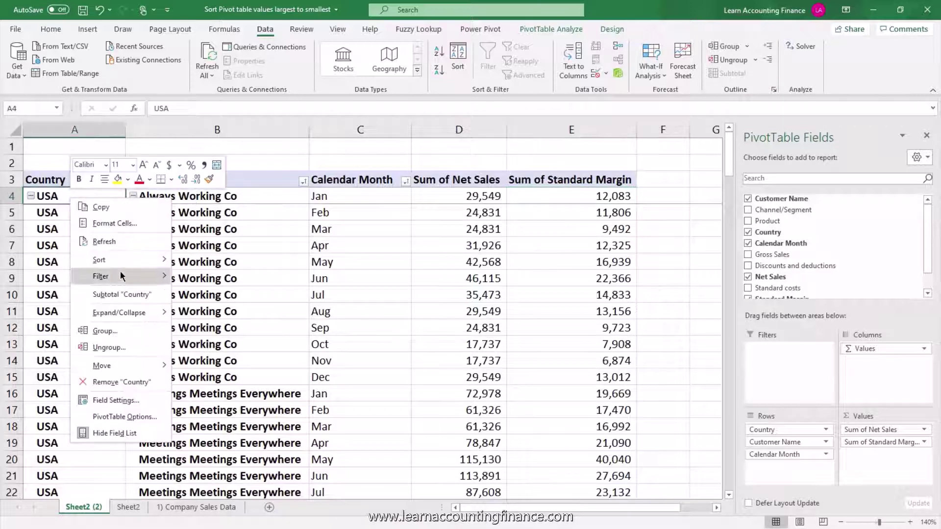
{"action": "mouse_move", "coordinate": [120, 261]}
{"action": "left_click", "coordinate": [217, 296]}
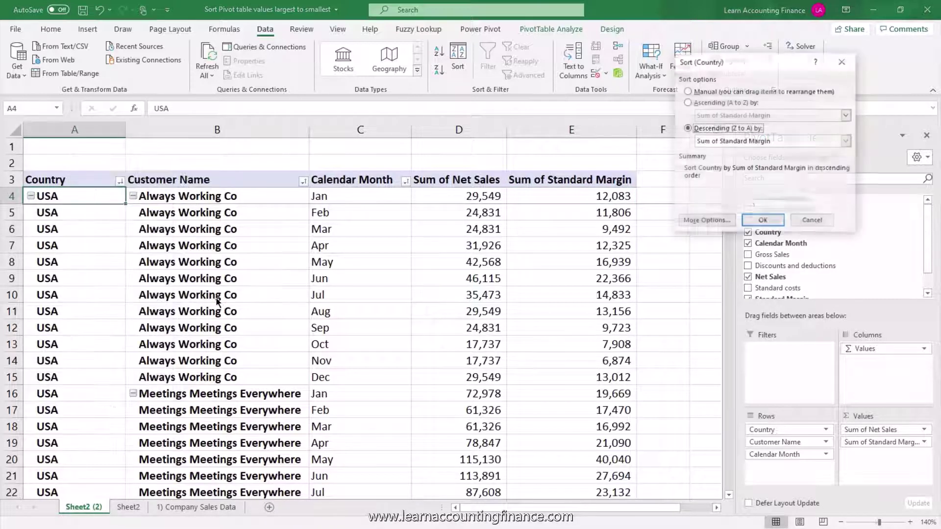
{"action": "left_click", "coordinate": [803, 224]}
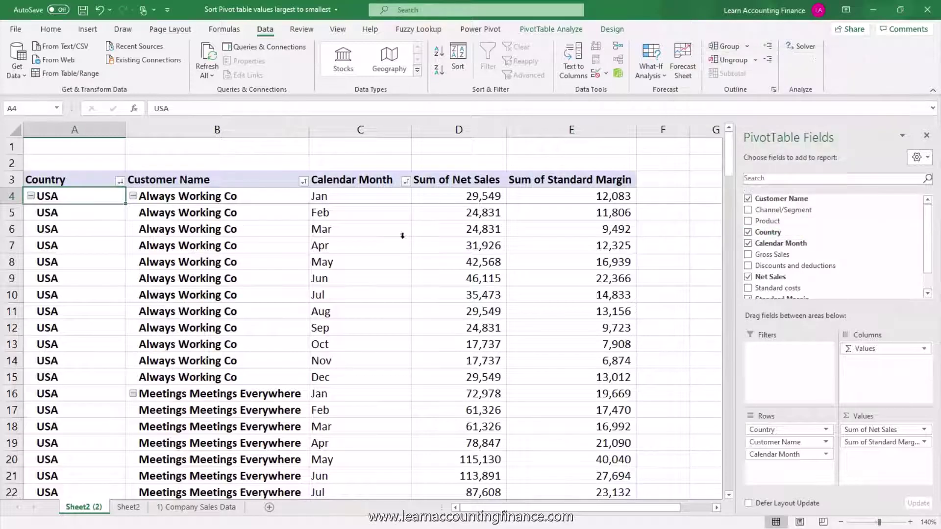
{"action": "left_click", "coordinate": [234, 232]}
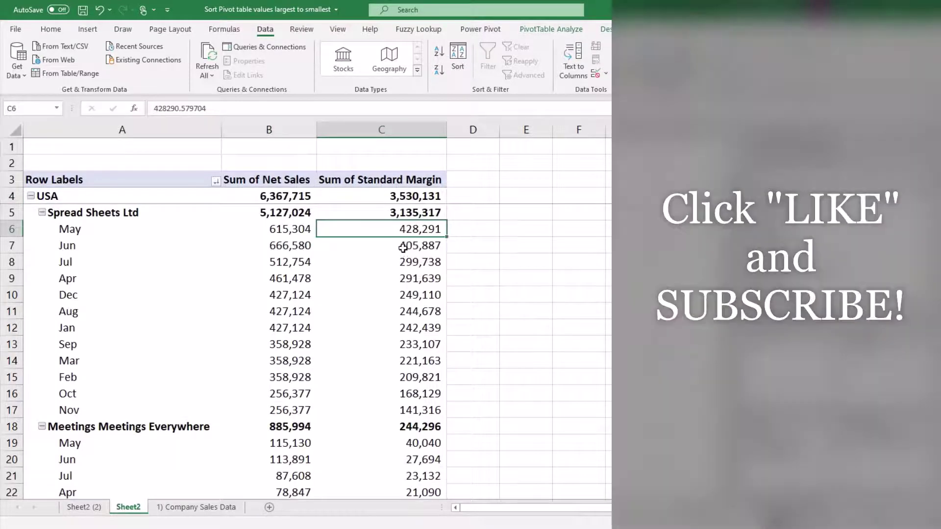
{"action": "mouse_move", "coordinate": [403, 265]}
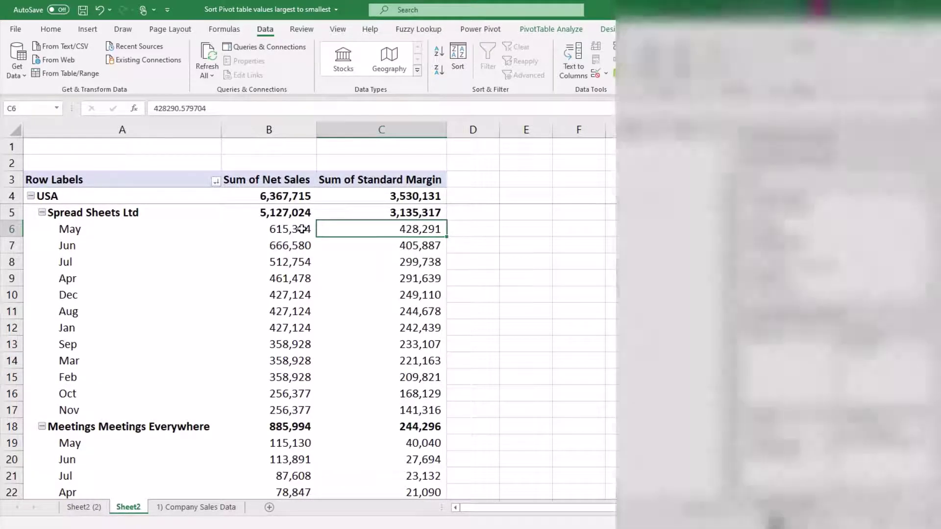
{"action": "left_click", "coordinate": [309, 229]}
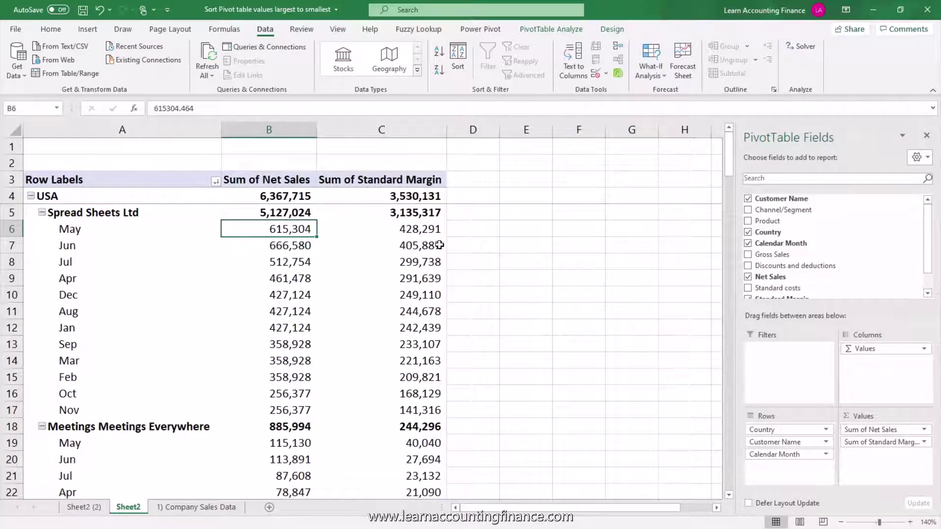
{"action": "mouse_move", "coordinate": [439, 245]}
{"action": "mouse_move", "coordinate": [417, 226]}
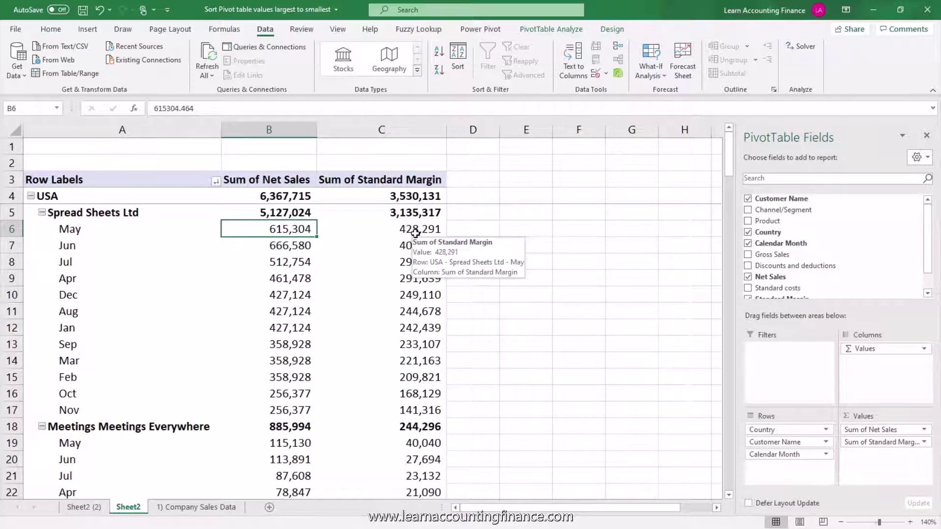
{"action": "left_click", "coordinate": [550, 29]}
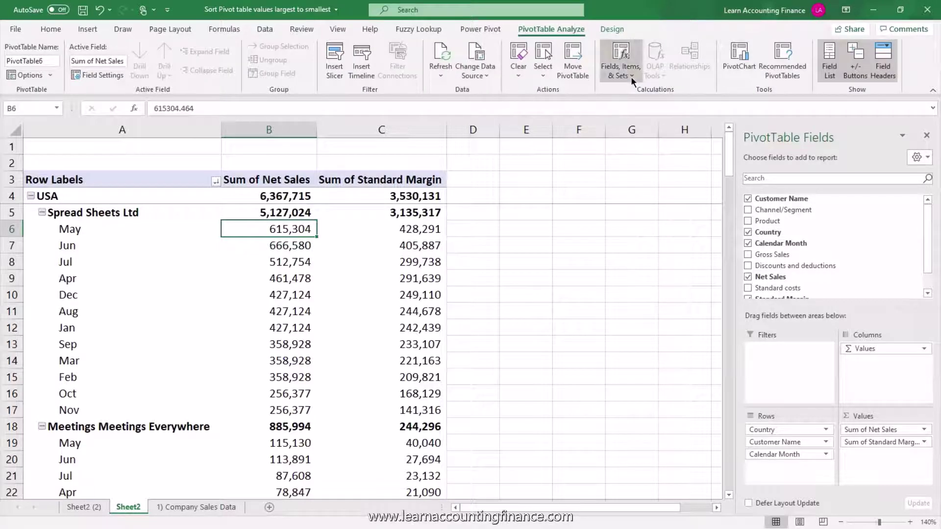
{"action": "left_click", "coordinate": [631, 76]}
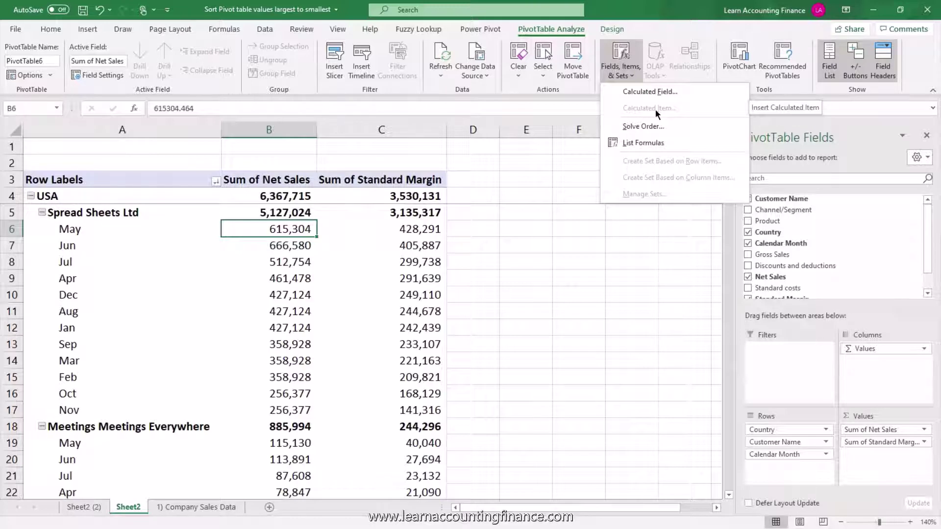
{"action": "key", "text": "Escape"}
{"action": "left_click", "coordinate": [422, 212]}
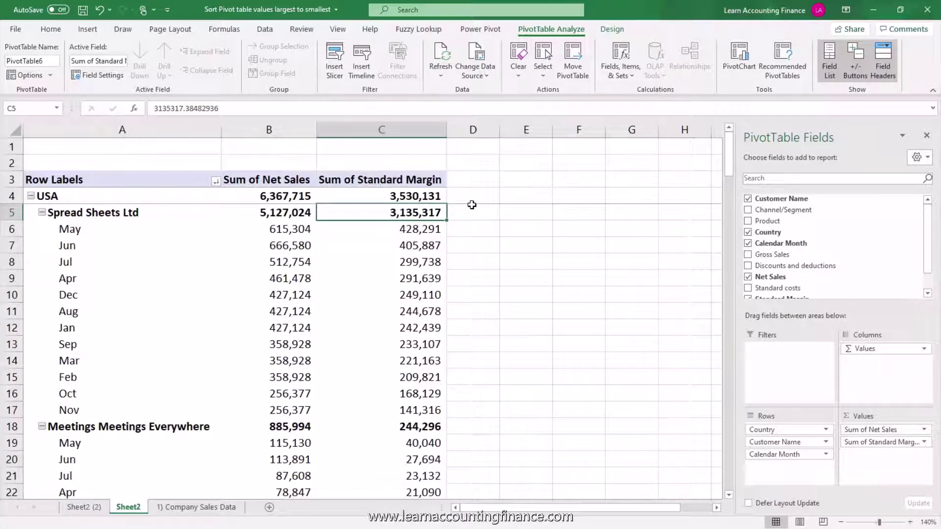
{"action": "left_click", "coordinate": [429, 230]}
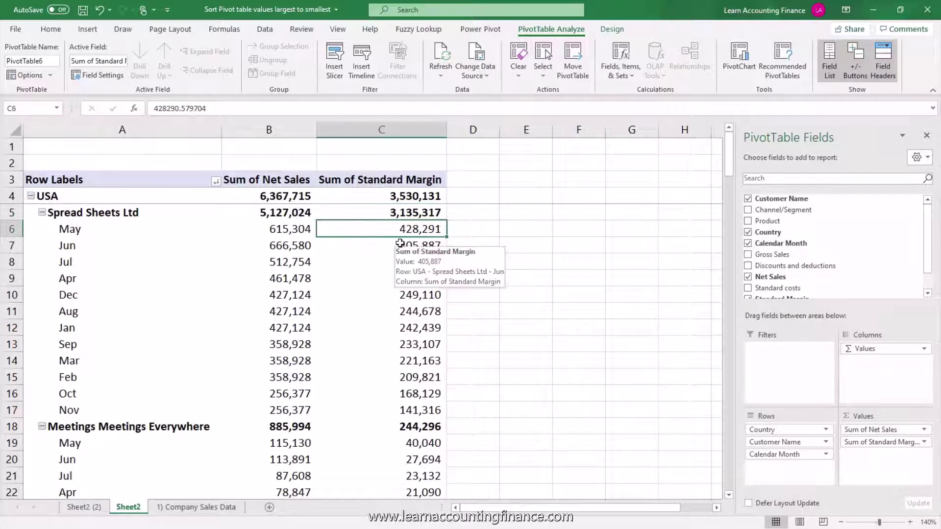